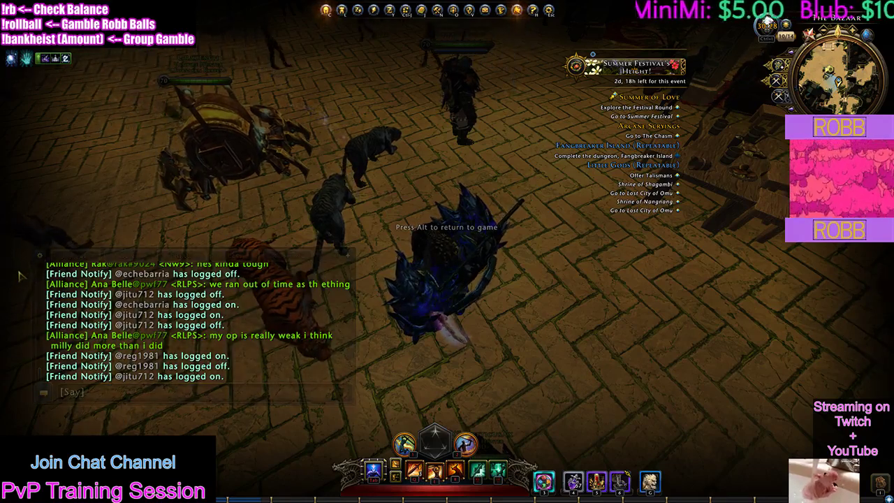
Open the Chat Channel Configuration window from the chat window's settings gear.
mouse_move(44, 261)
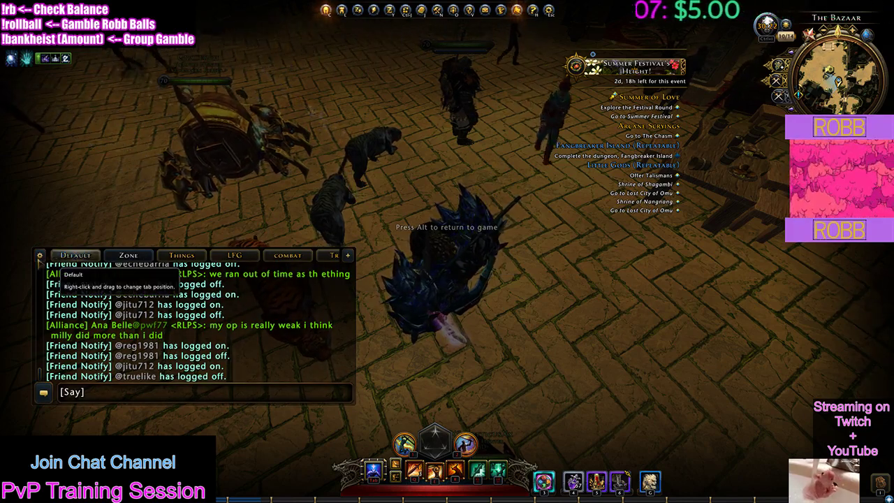
click(40, 256)
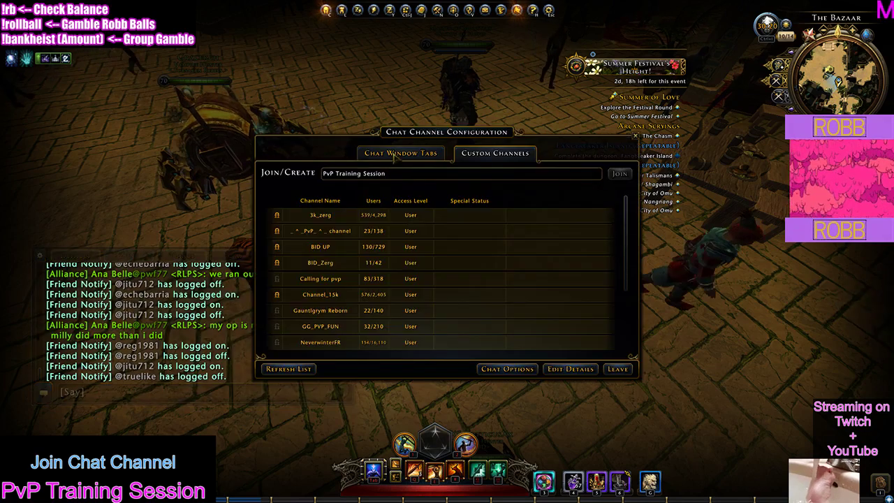
On the Chat Window Tabs page, enable Alliance messages for the Zone tab.
click(400, 153)
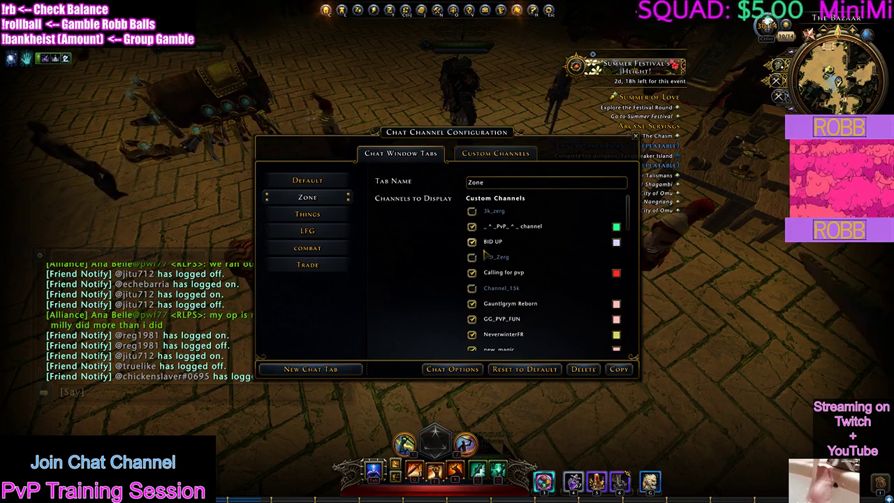
scroll(486, 280, down, 2)
scroll(486, 279, down, 3)
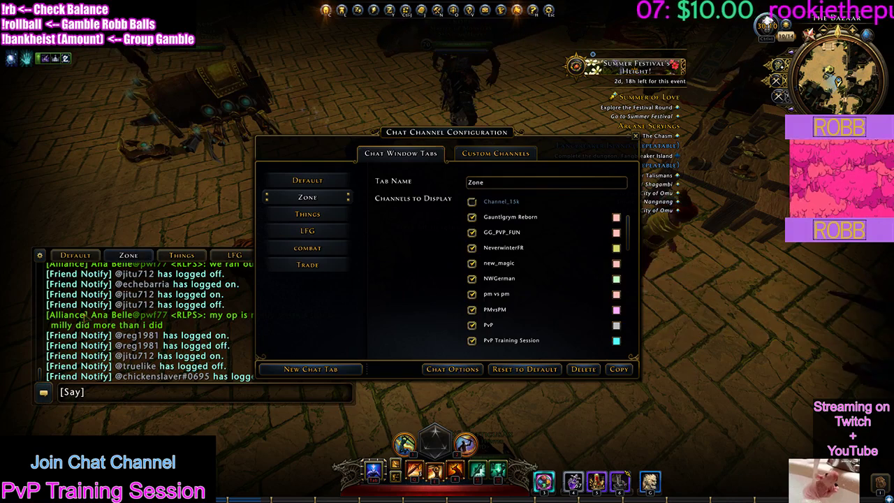
scroll(489, 265, down, 8)
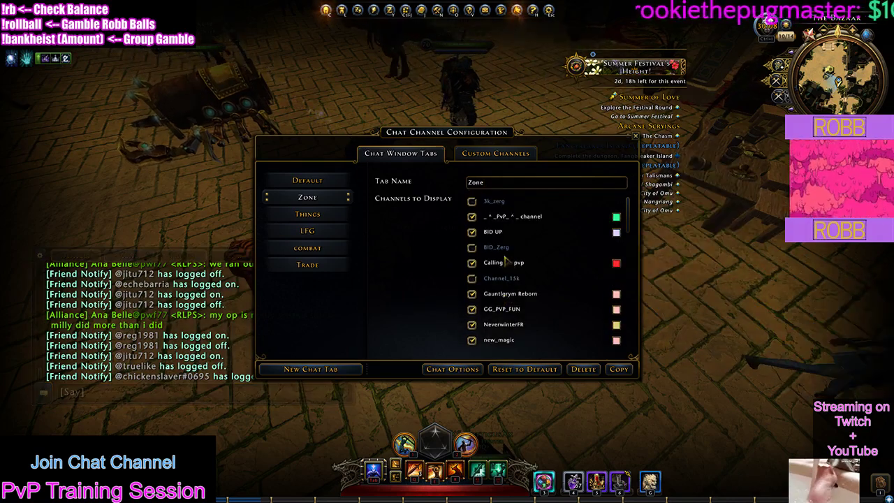
scroll(504, 257, down, 10)
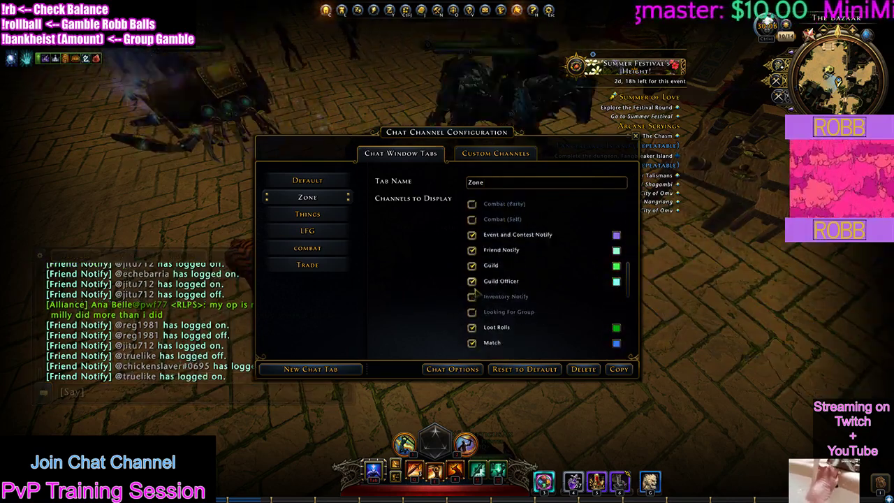
scroll(474, 290, down, 3)
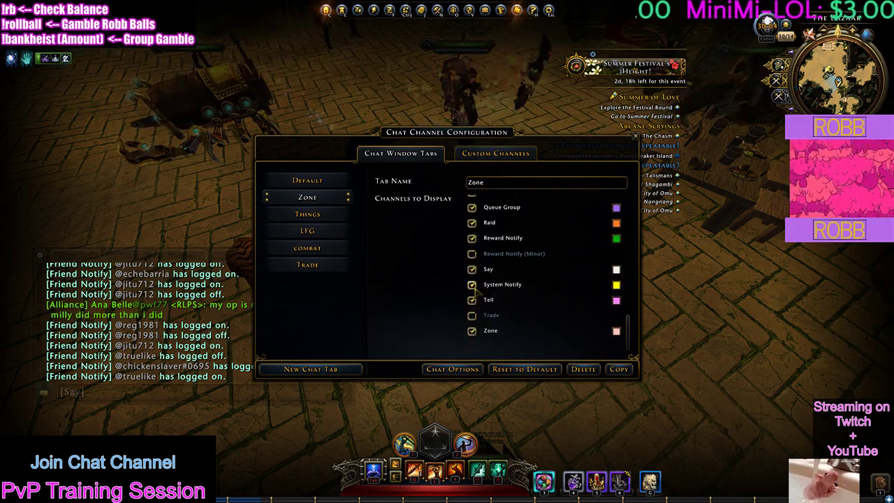
scroll(475, 292, up, 12)
scroll(475, 291, up, 4)
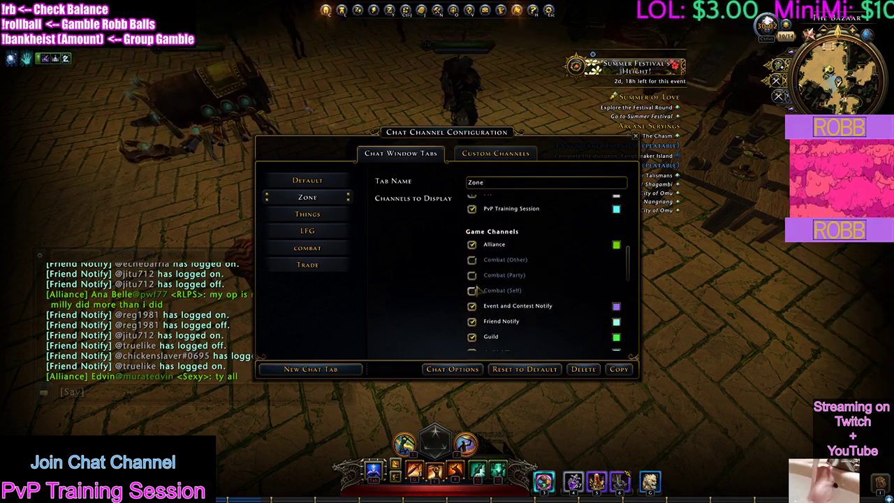
scroll(476, 286, up, 2)
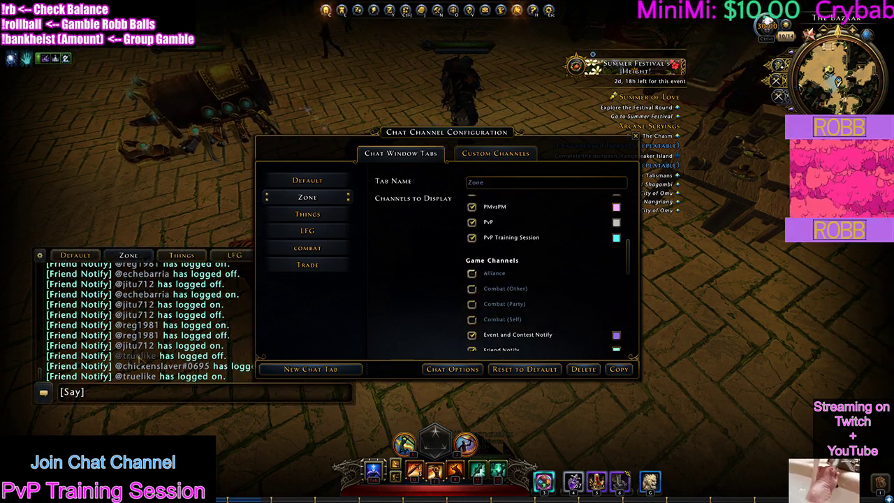
click(471, 273)
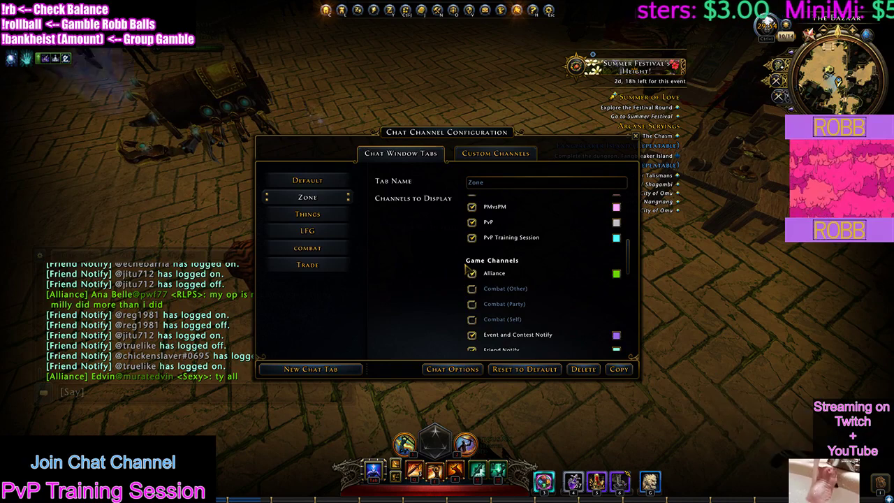
Display the Default chat tab's channel settings.
scroll(503, 237, up, 3)
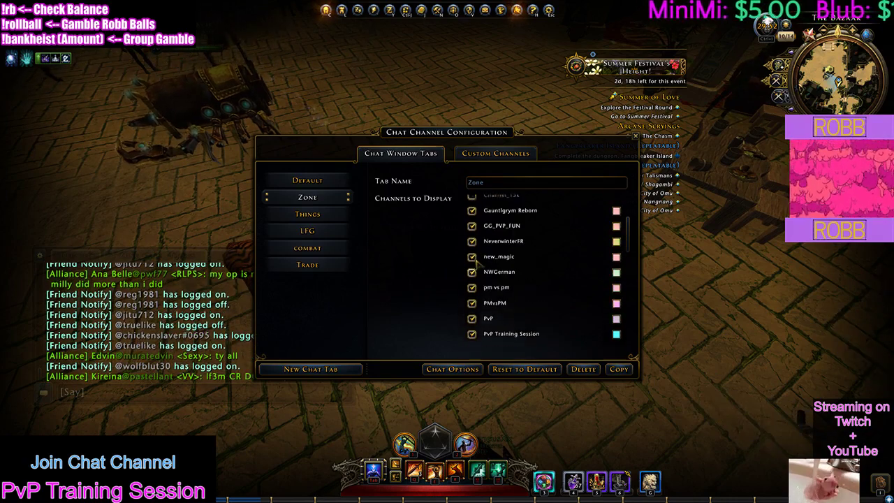
scroll(515, 219, up, 3)
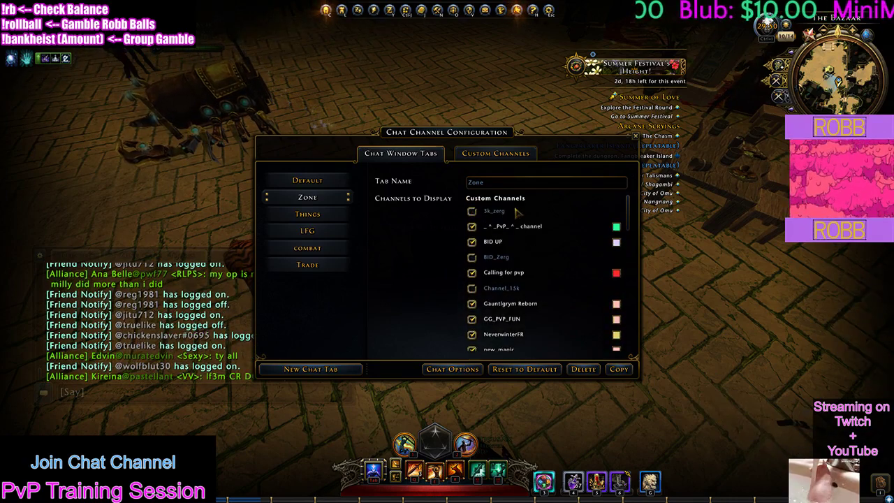
scroll(510, 227, down, 5)
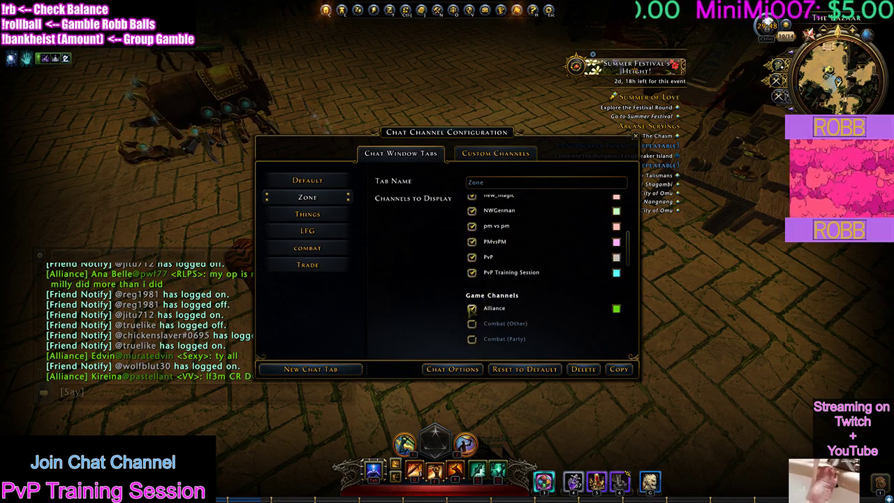
scroll(488, 294, up, 5)
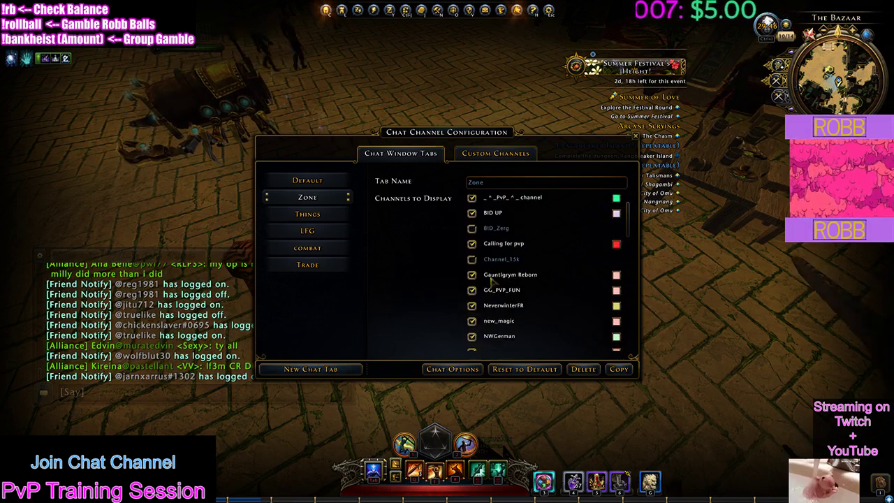
click(310, 180)
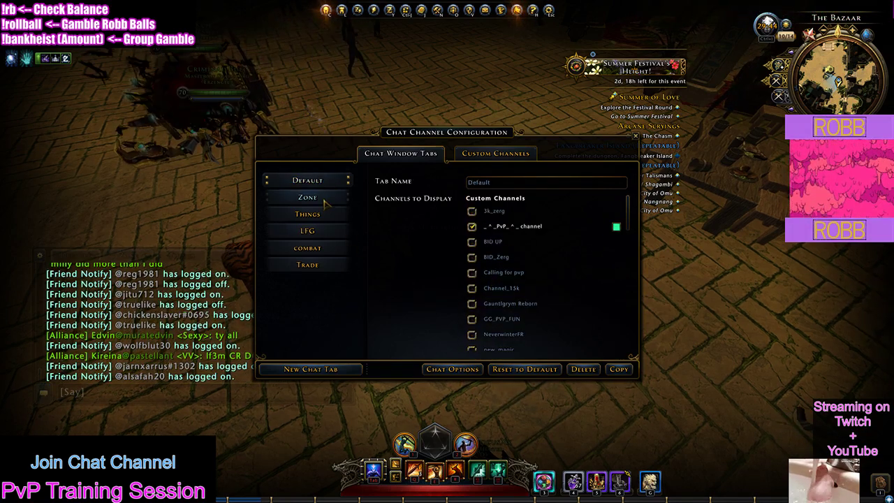
Review the LFG tab's channel list, with PvP Training Session and Alliance enabled.
key(Return)
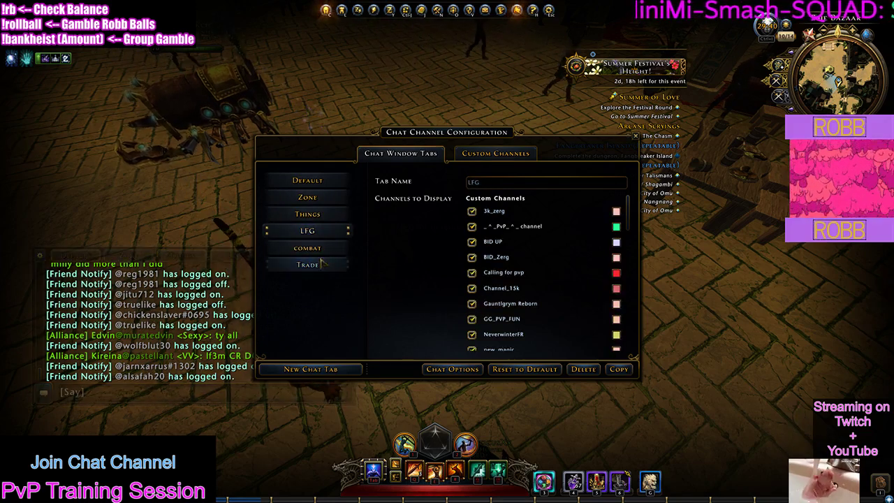
scroll(503, 264, down, 5)
scroll(503, 264, down, 3)
scroll(517, 239, down, 3)
scroll(519, 246, up, 4)
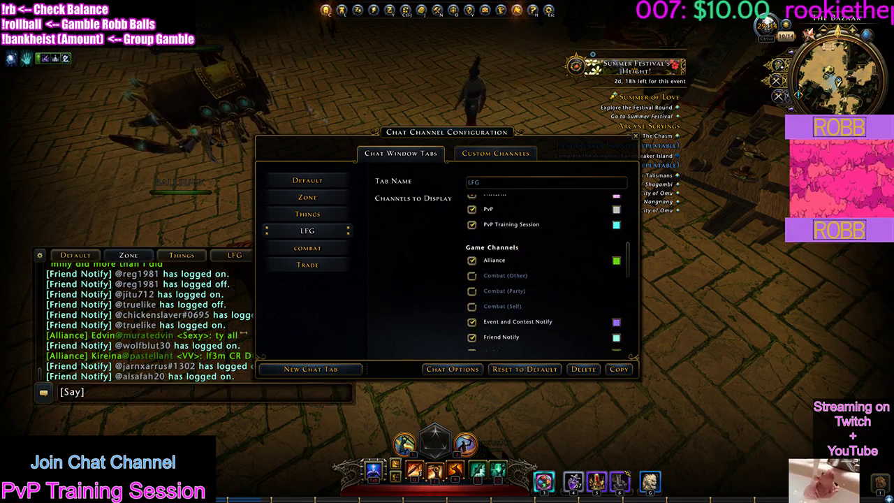
Cycle the chat window through its tabs to Trade and Zone, then widen it.
click(180, 264)
click(180, 260)
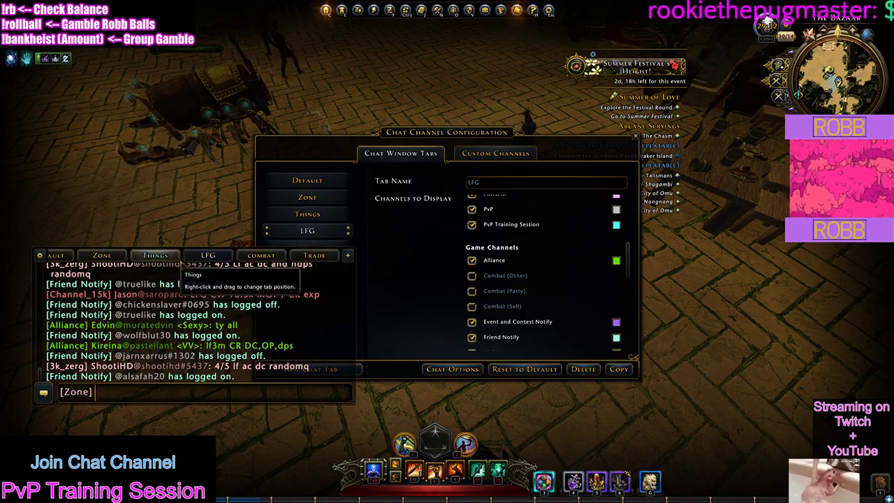
click(183, 258)
click(185, 258)
click(187, 257)
click(190, 257)
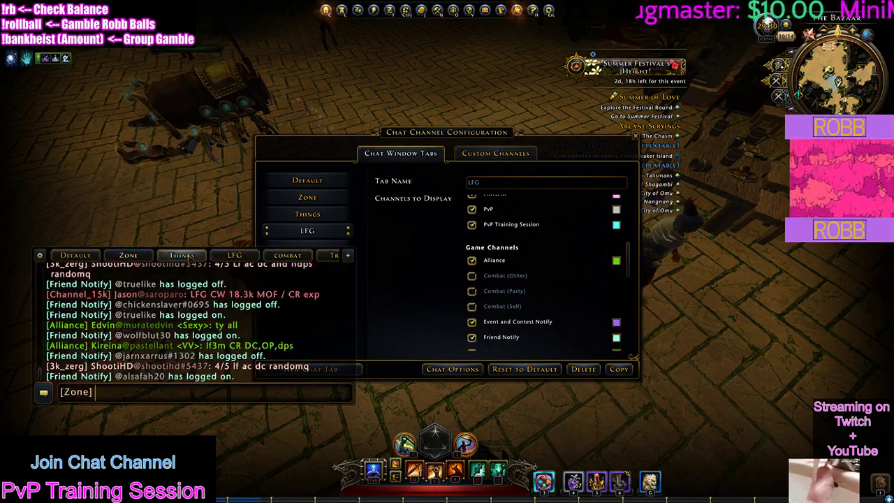
click(190, 258)
click(188, 258)
click(189, 258)
click(189, 258)
click(189, 258)
click(188, 259)
click(188, 259)
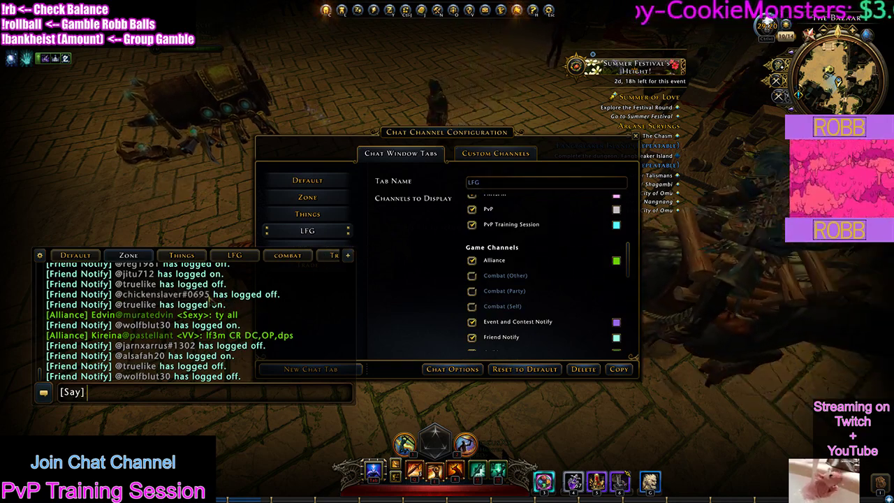
click(188, 257)
click(189, 257)
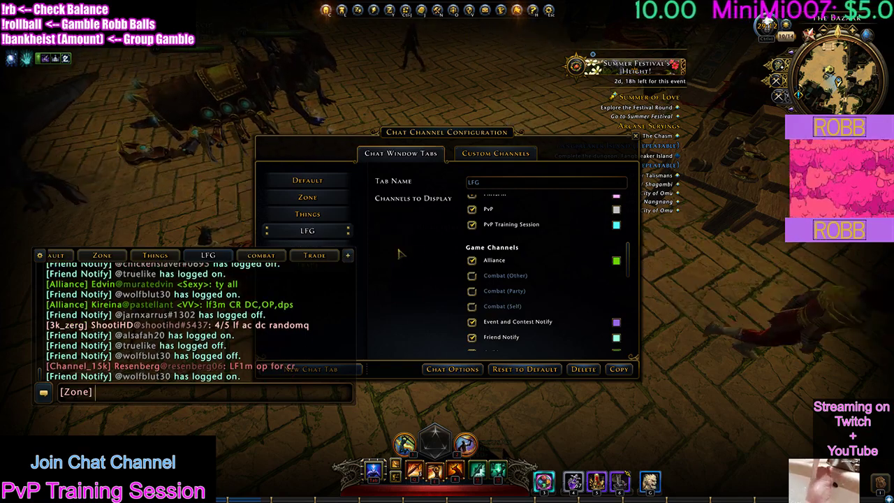
drag(351, 260, 347, 283)
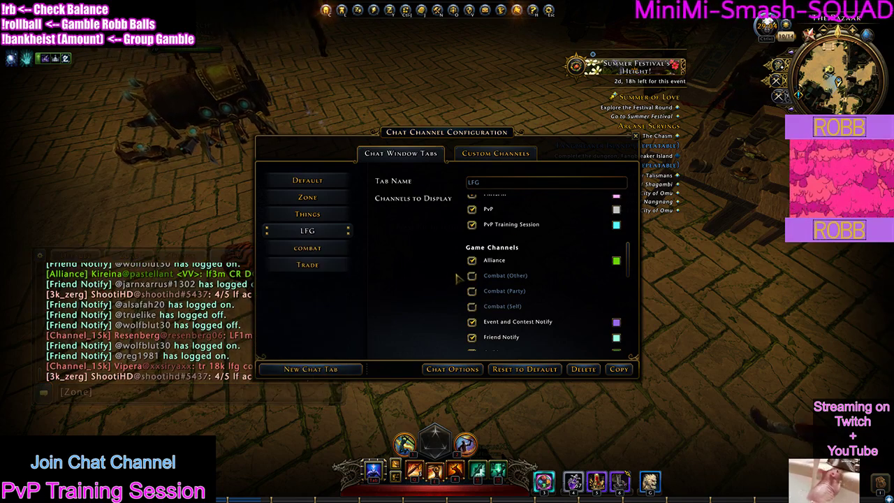
Scroll the channel list and show the Zone tab's channel settings.
scroll(510, 240, up, 2)
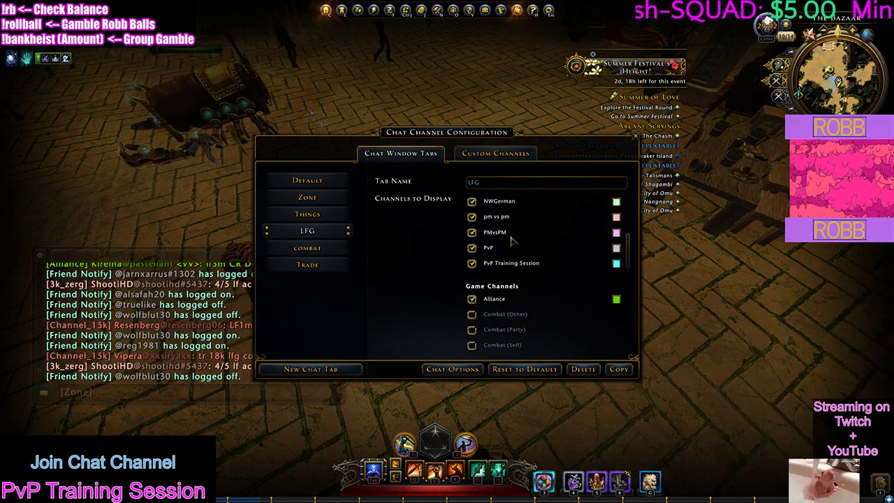
scroll(512, 240, up, 4)
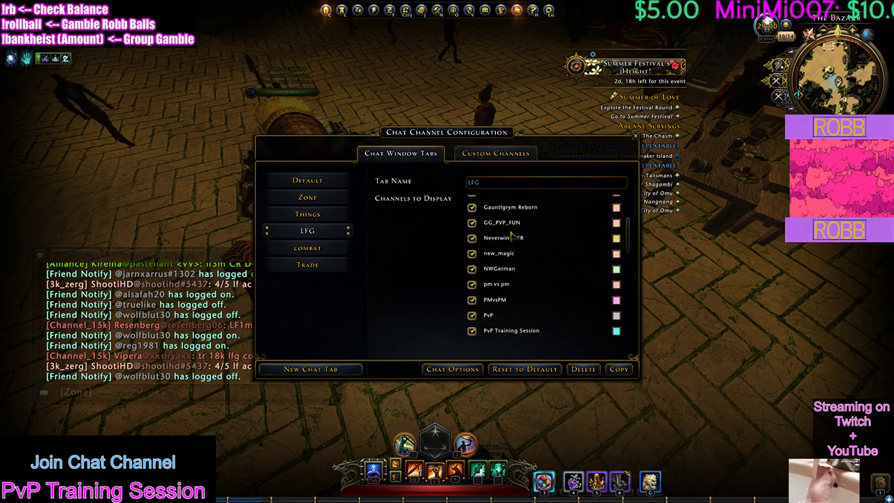
scroll(512, 237, up, 4)
scroll(494, 256, up, 2)
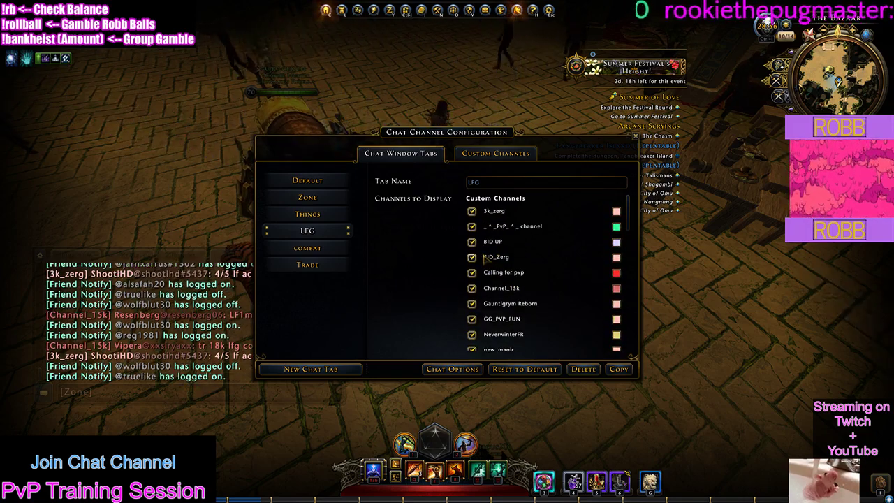
mouse_move(168, 357)
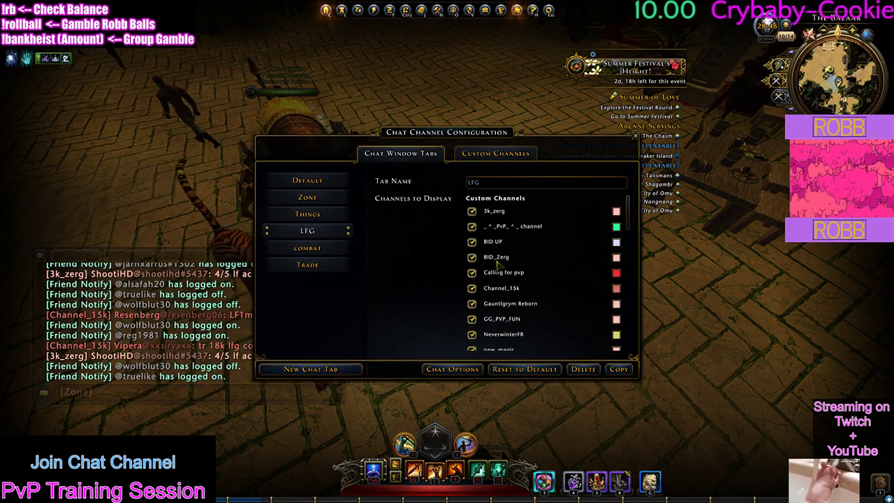
scroll(497, 259, down, 8)
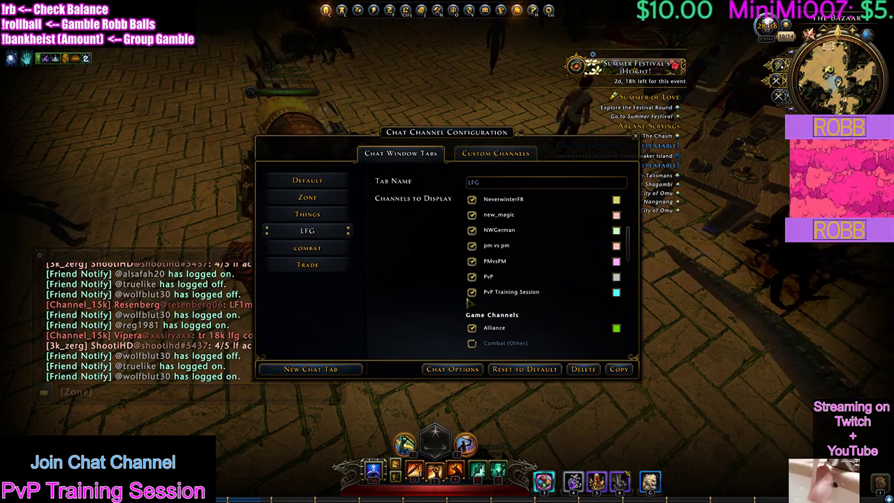
click(313, 197)
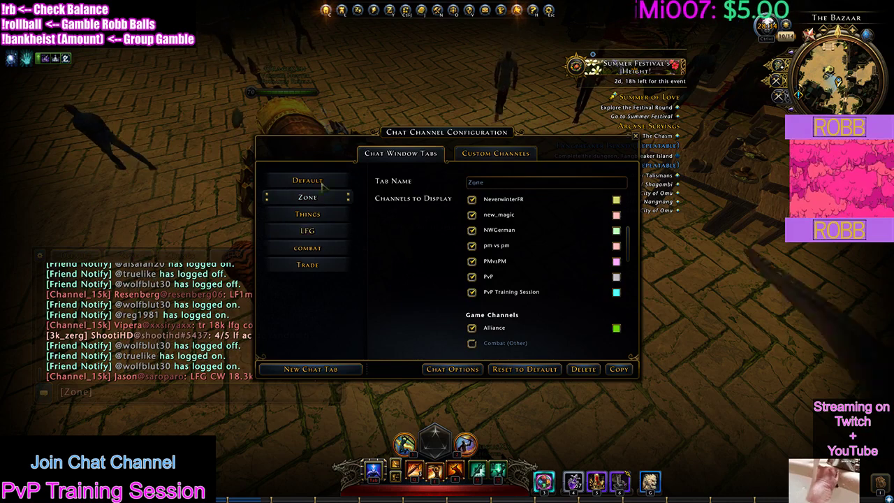
Check the LFG and Trade tabs' settings, then switch to the Custom Channels list.
click(317, 197)
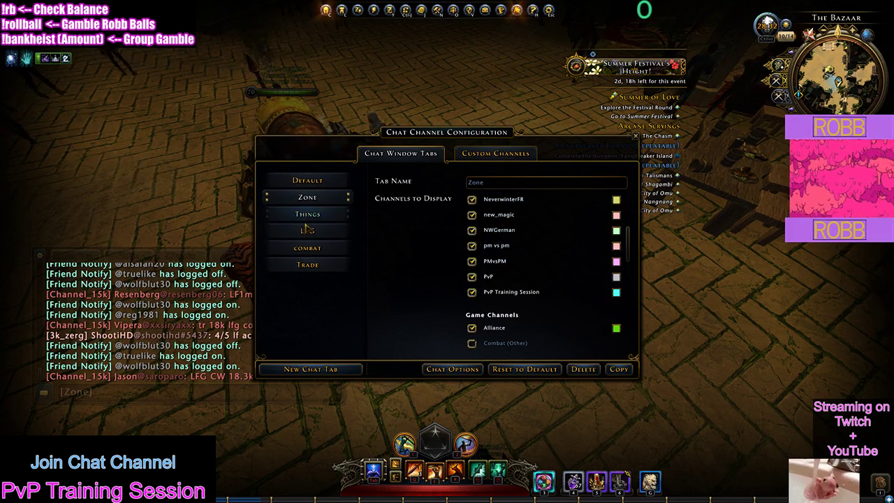
click(307, 230)
click(305, 265)
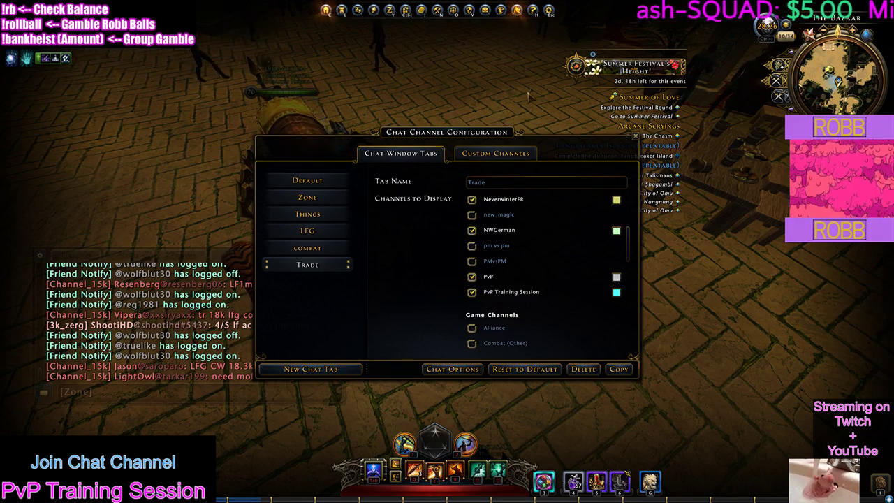
click(485, 155)
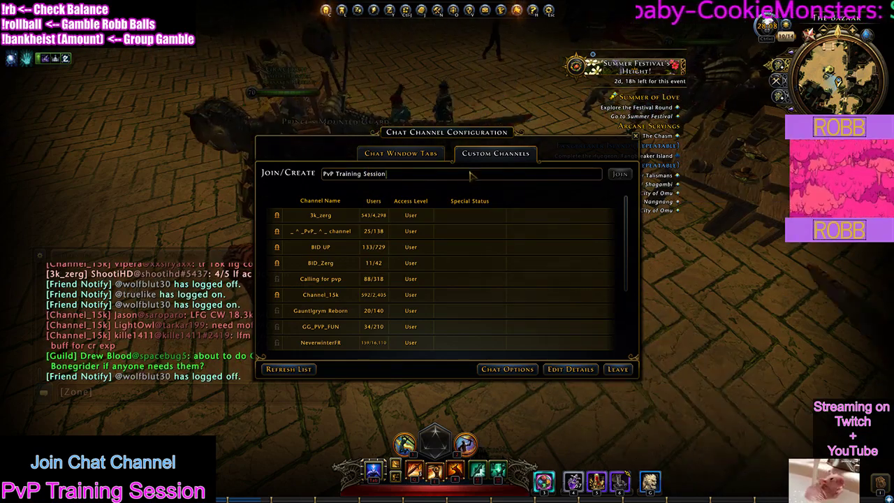
Correct the name to 'PvP Training Session' and confirm it is joined with Admin access.
text(s)
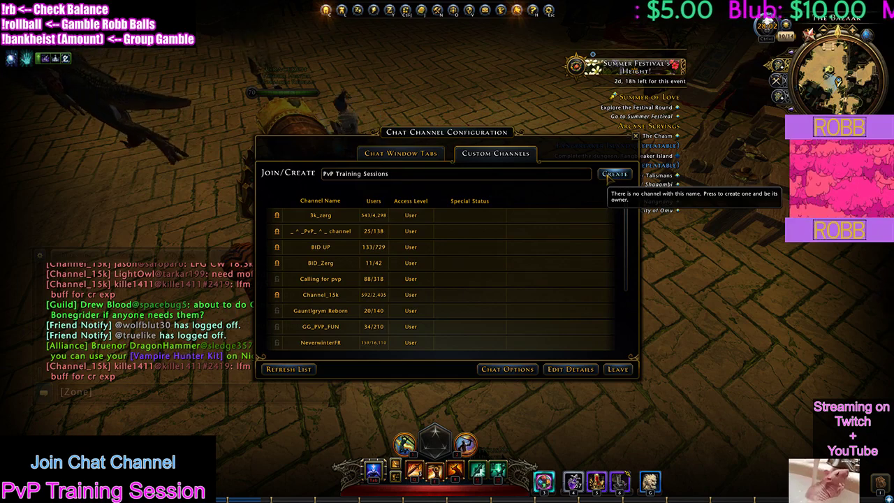
key(BackSpace)
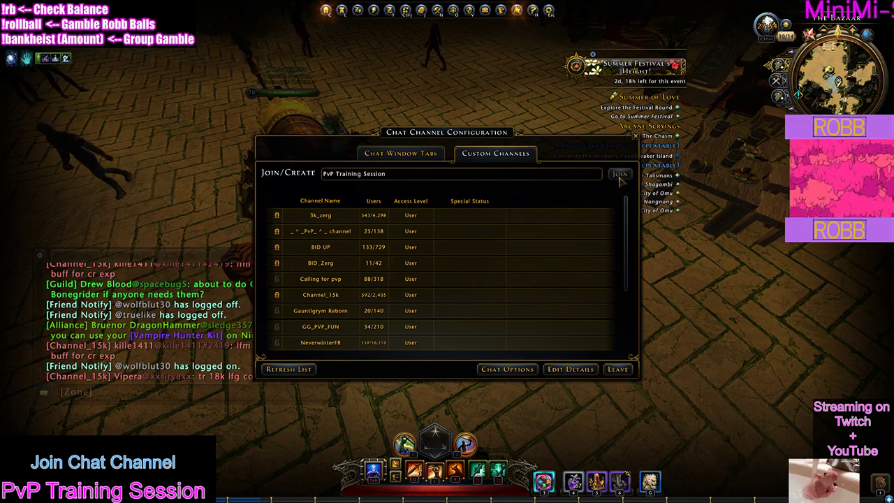
scroll(353, 289, down, 4)
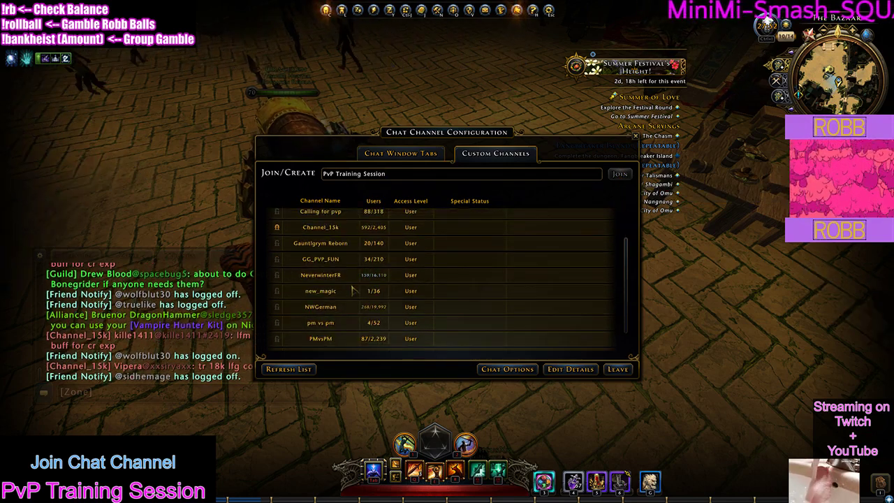
scroll(353, 289, down, 1)
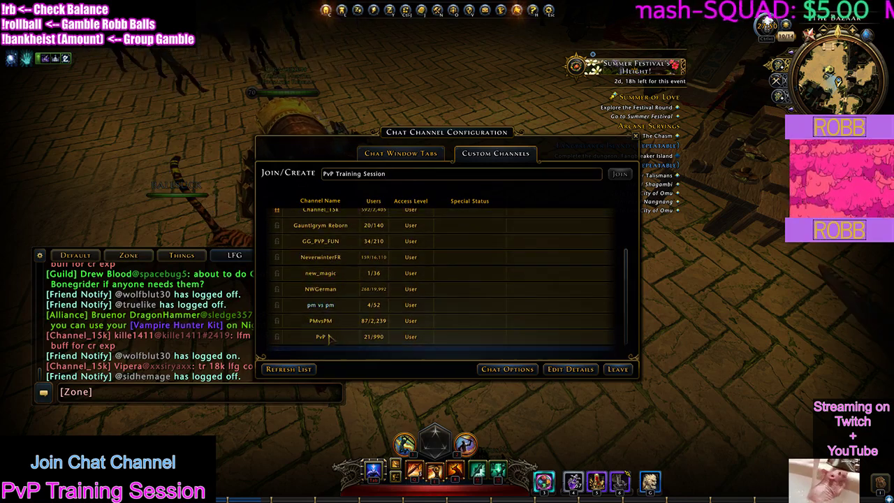
scroll(331, 338, down, 1)
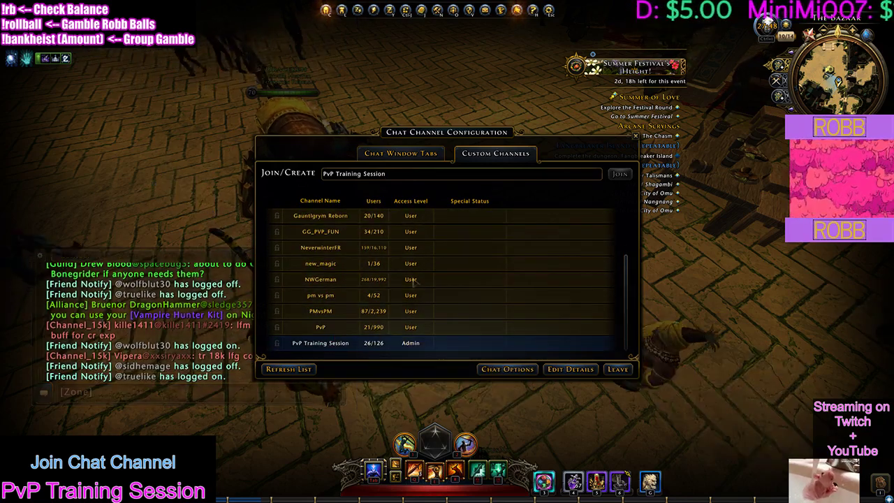
Return to the Chat Window Tabs page and switch the chat window to Default.
click(371, 179)
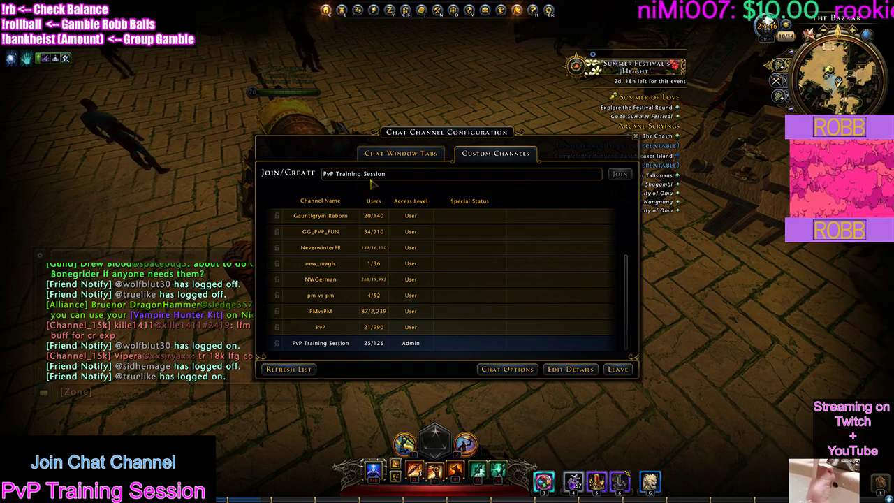
click(400, 153)
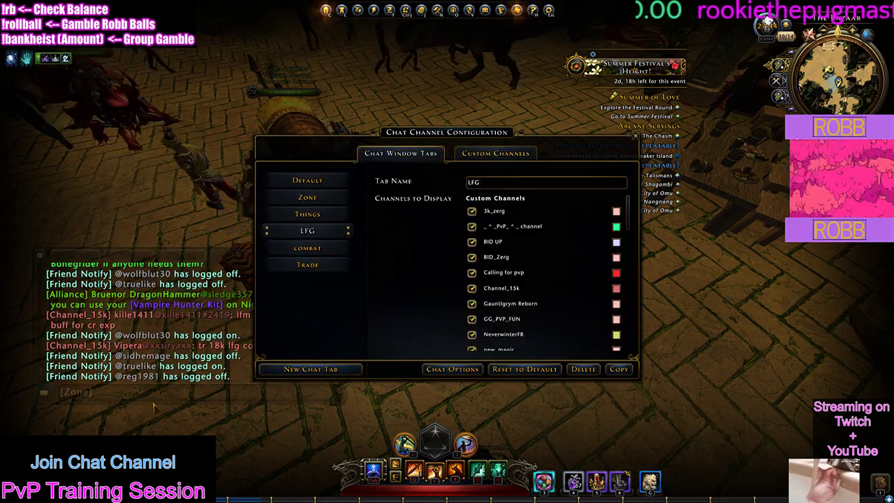
key(Return)
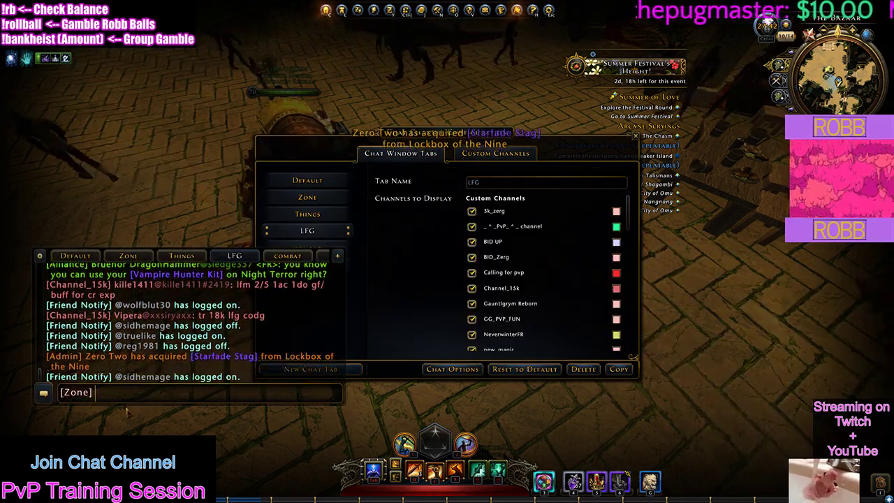
click(76, 255)
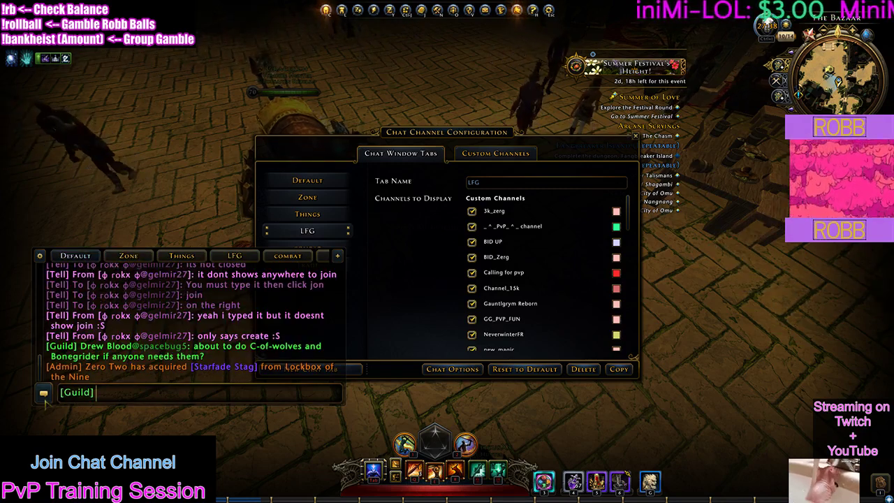
Set the chat channel to PvP Training Session and post 'Hello Youtube' there.
click(129, 256)
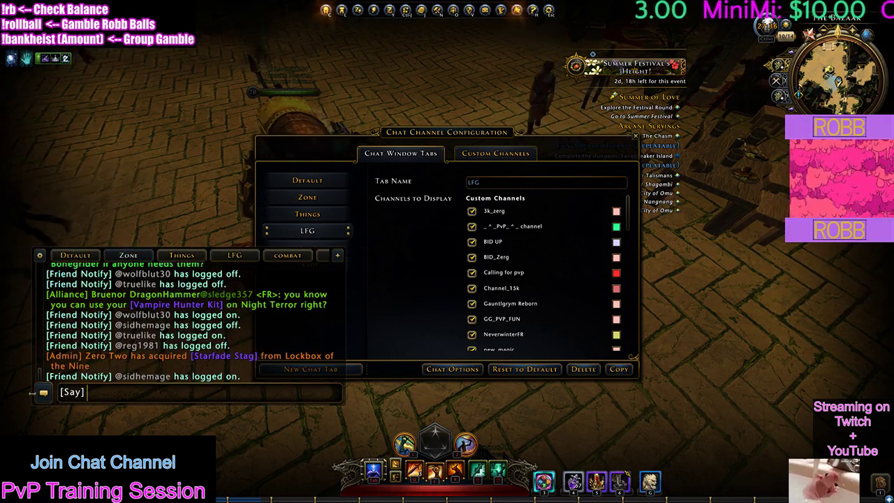
click(43, 392)
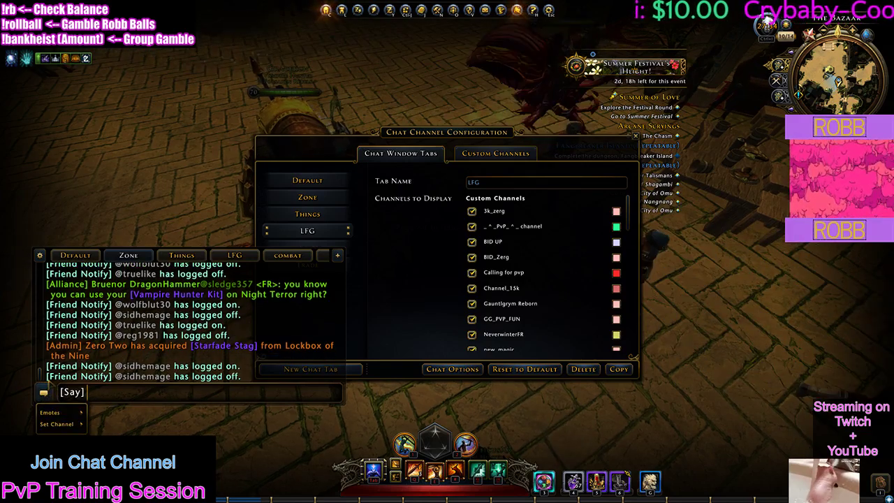
mouse_move(51, 428)
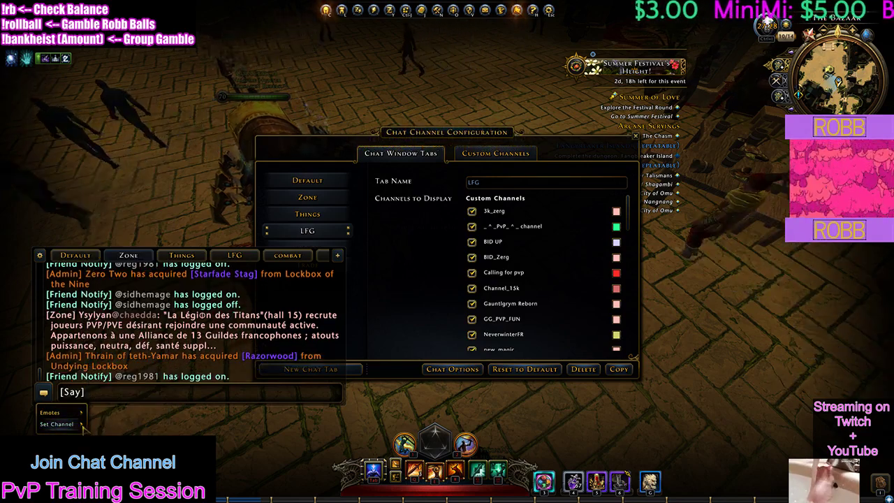
mouse_move(82, 424)
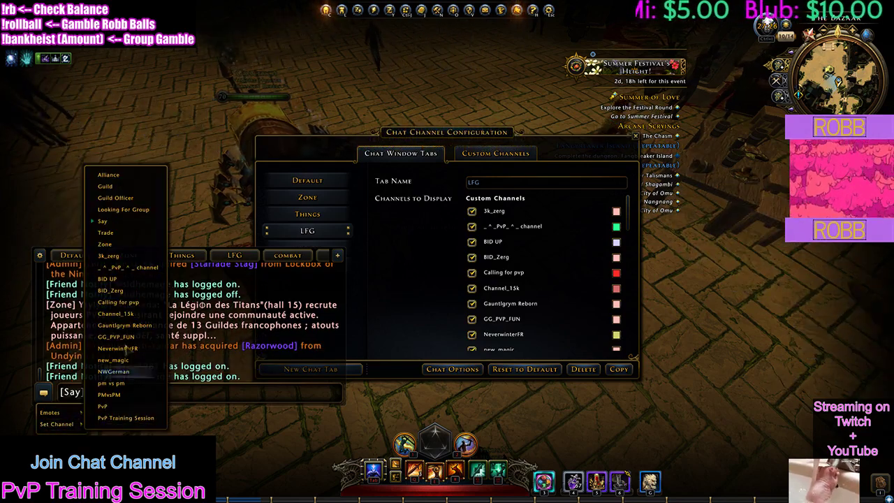
click(111, 419)
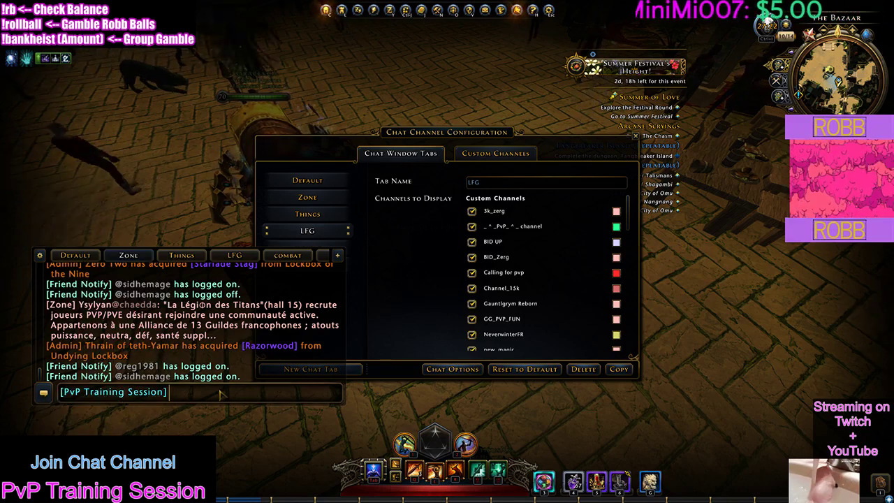
text(Hello Youtube)
key(Return)
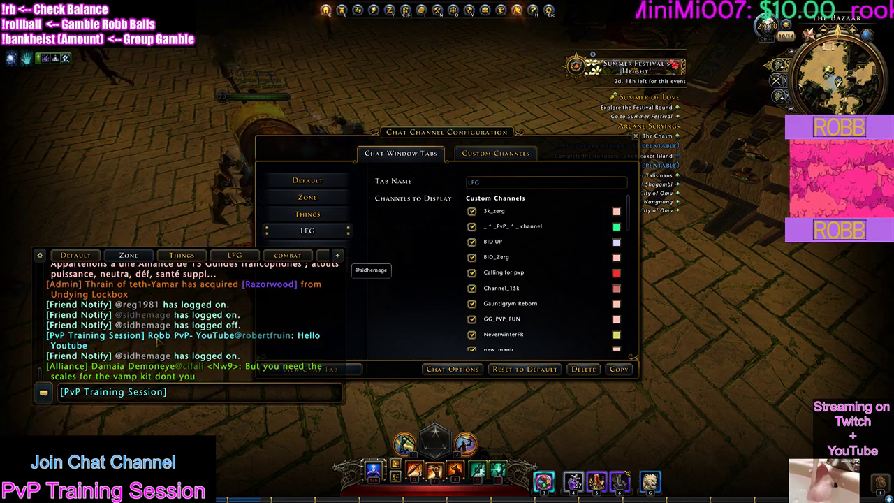
Dismiss the BID UP colour picker, move the configuration window up and scroll its list.
click(615, 242)
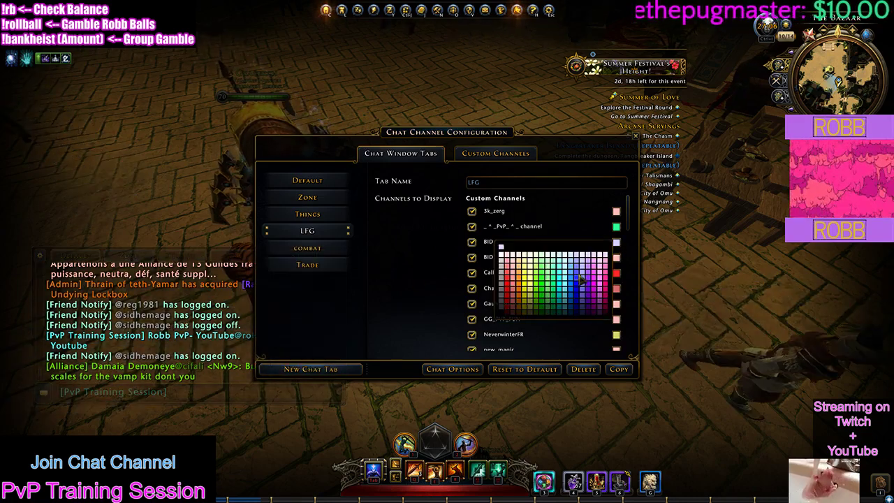
click(440, 290)
drag(480, 139, 433, 85)
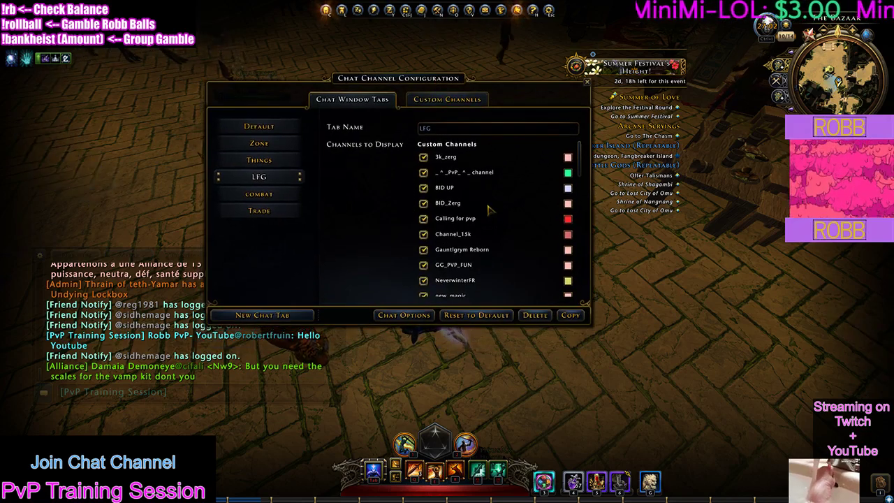
scroll(489, 210, down, 4)
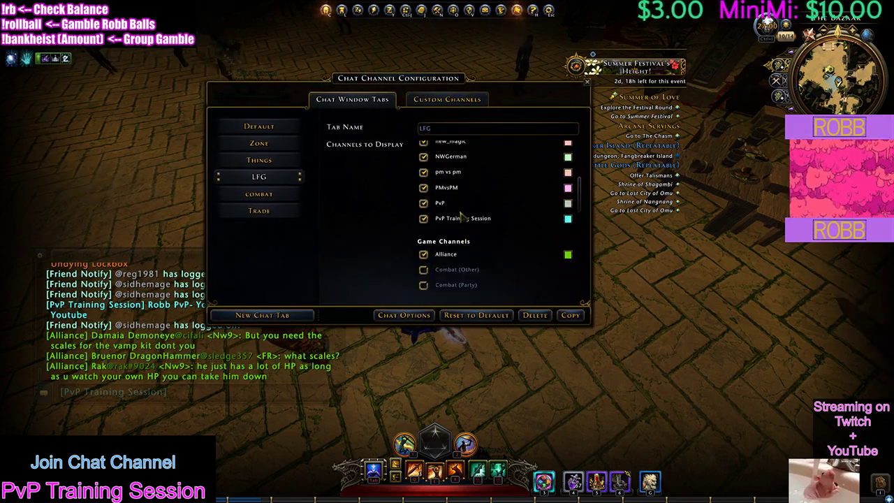
scroll(456, 187, down, 3)
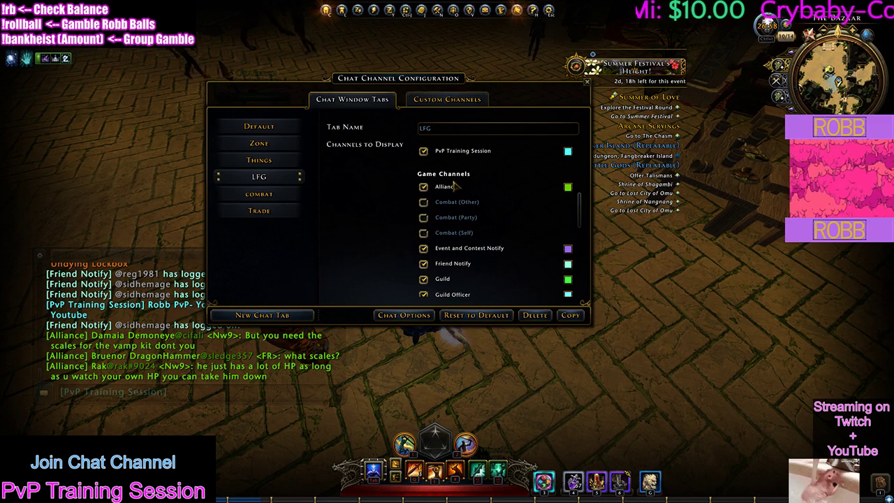
scroll(454, 187, down, 3)
scroll(431, 235, down, 6)
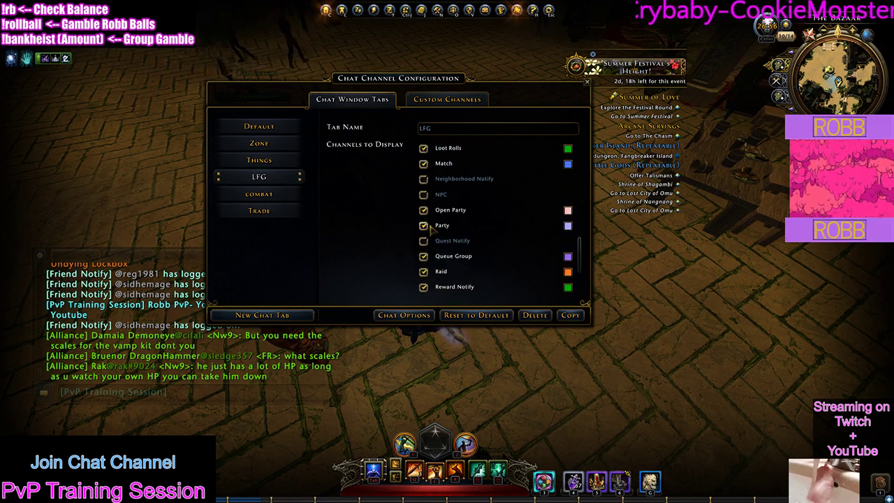
scroll(431, 231, up, 15)
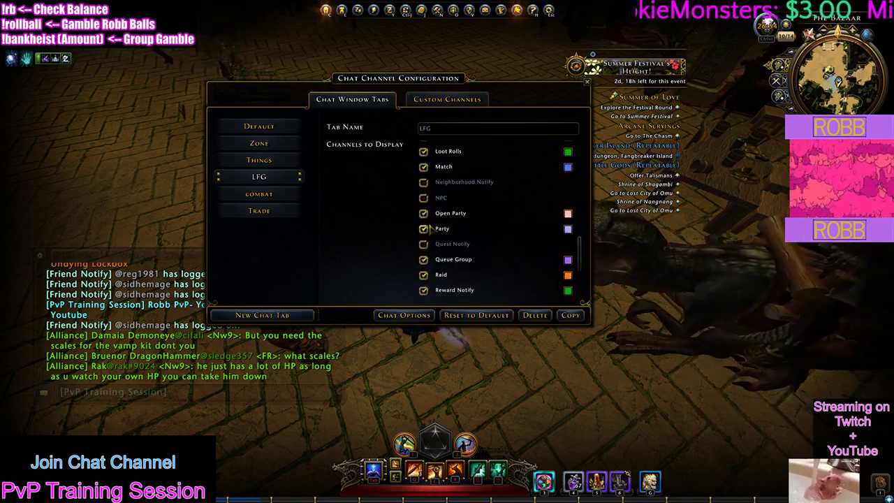
scroll(427, 228, up, 2)
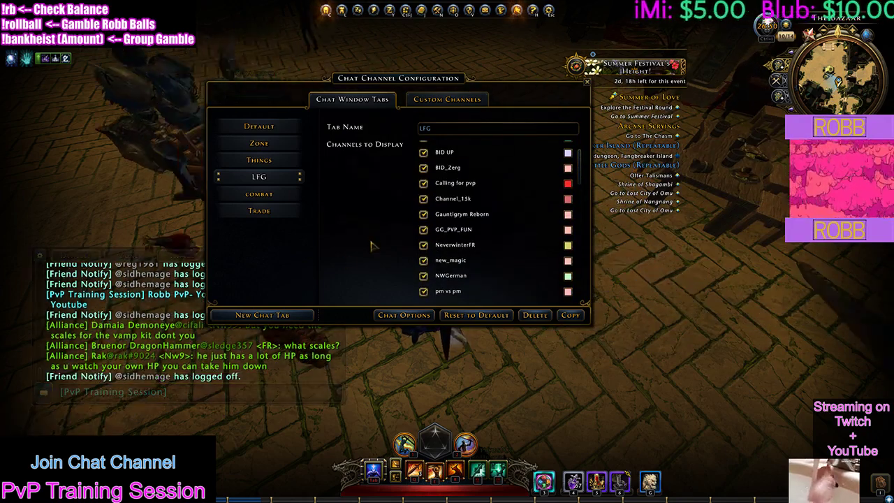
Show the Default chat tab and select Default in the Chat Window Tabs list.
mouse_move(190, 262)
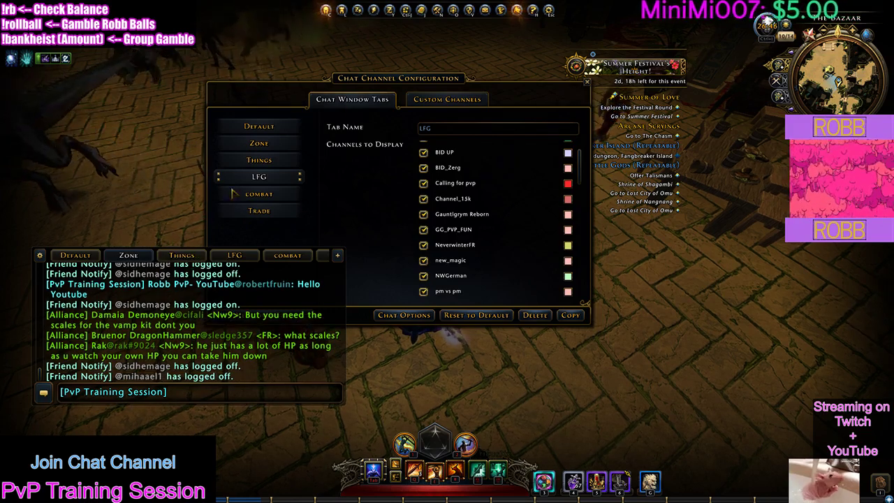
click(76, 255)
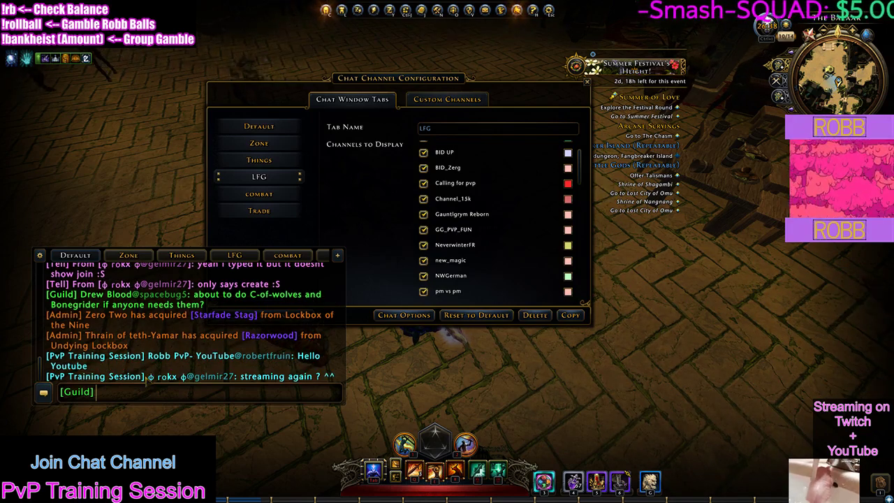
scroll(329, 222, up, 2)
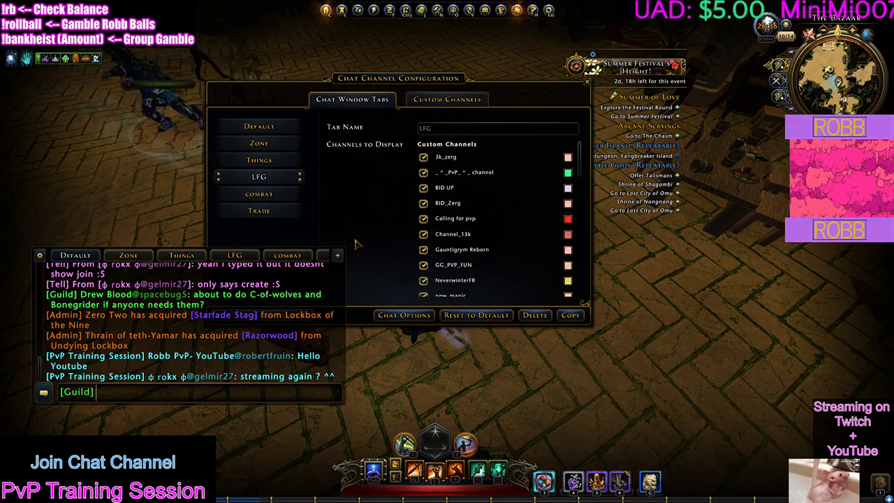
click(258, 126)
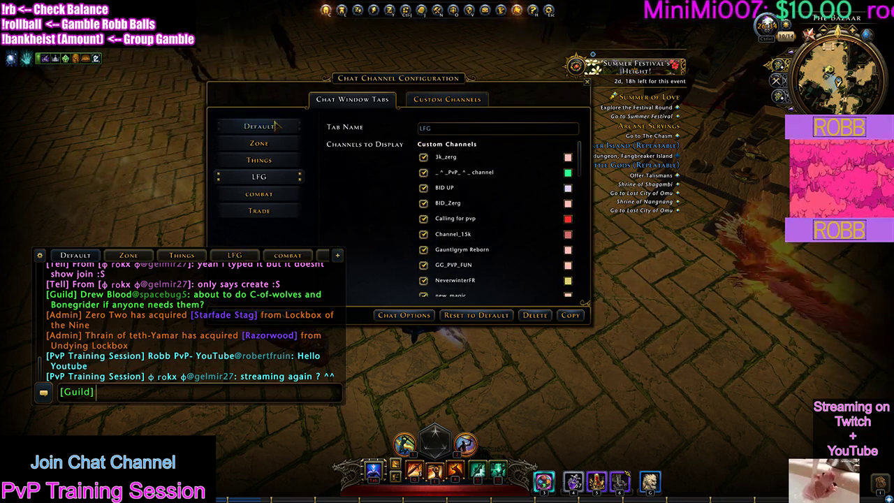
Confirm the Default tab's channel list includes PvP Training Session.
scroll(444, 199, down, 1)
scroll(444, 199, up, 3)
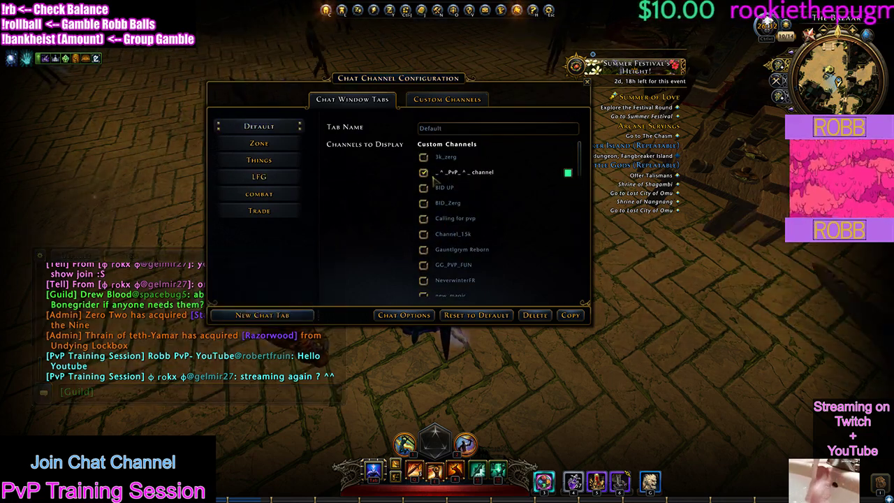
scroll(460, 225, down, 2)
scroll(460, 225, down, 8)
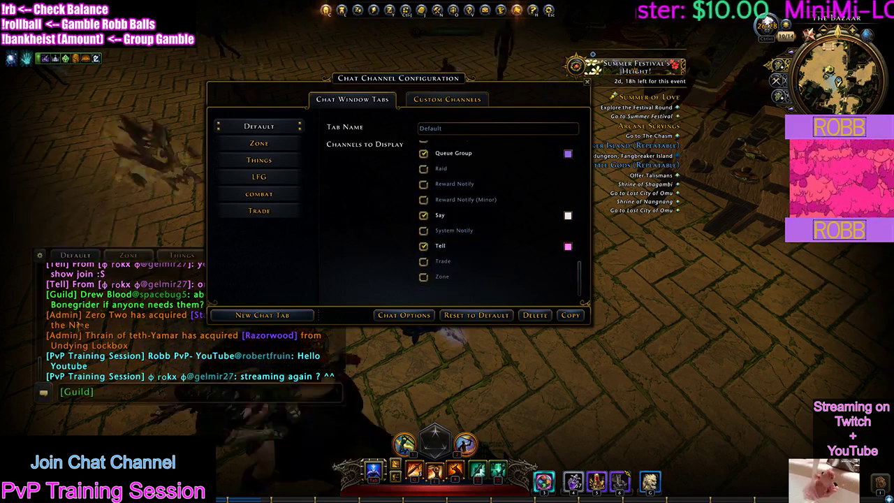
click(143, 395)
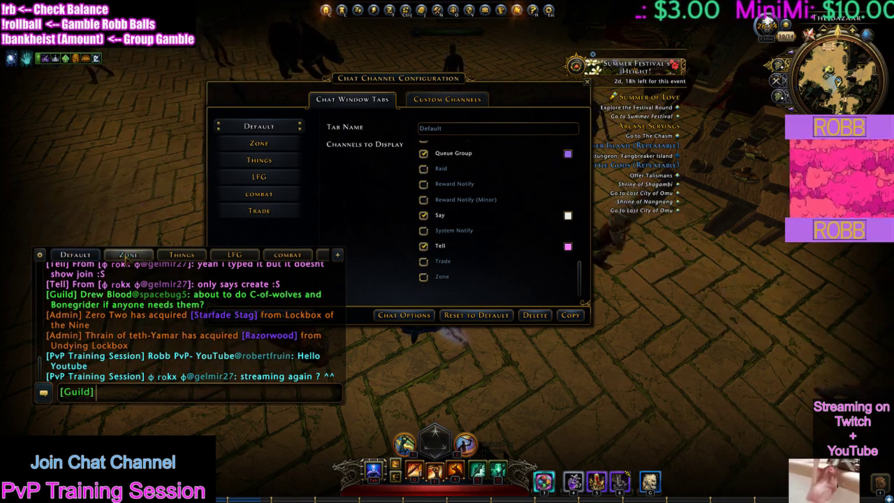
Preview the Things, combat and LFG chat tabs and review the LFG channel list.
click(89, 254)
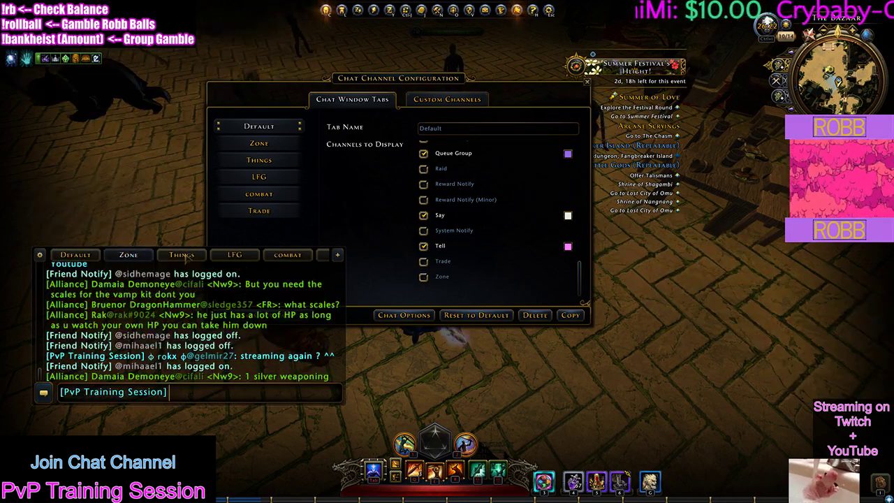
click(182, 255)
scroll(463, 239, up, 5)
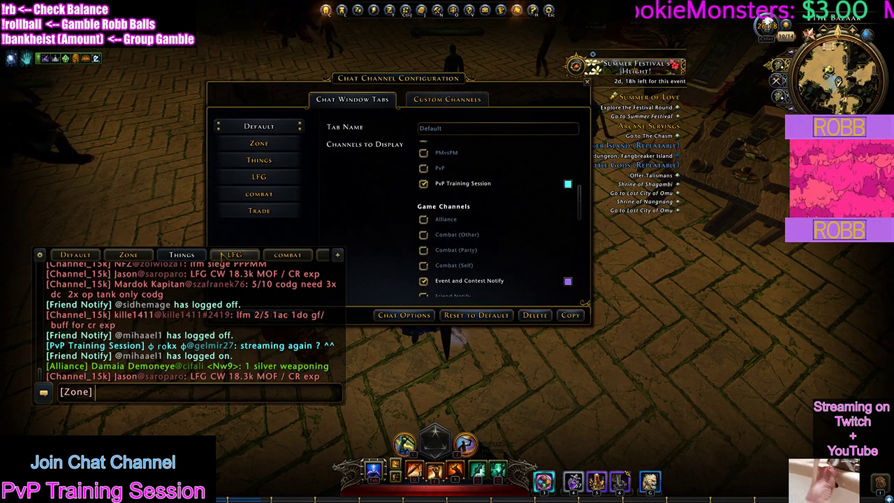
click(279, 256)
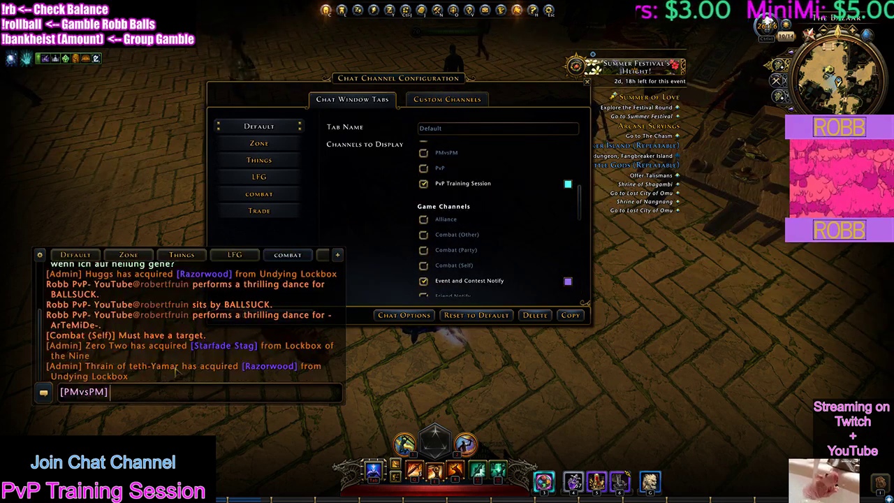
click(235, 254)
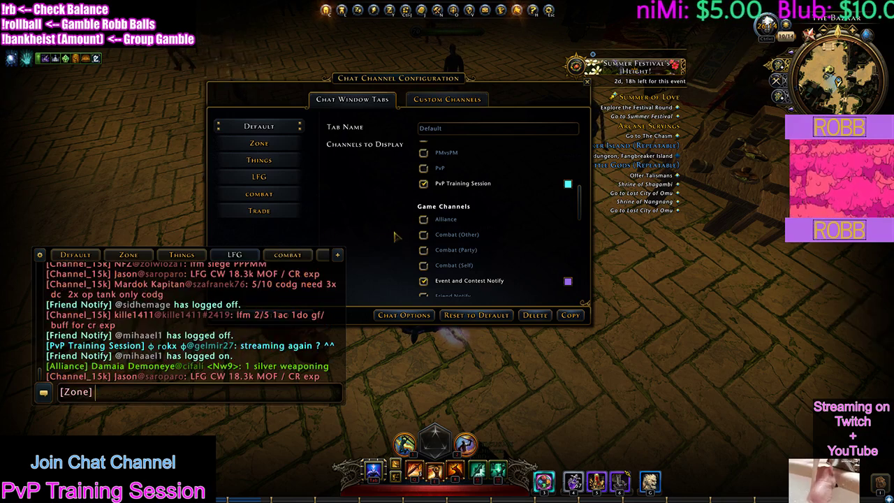
click(287, 255)
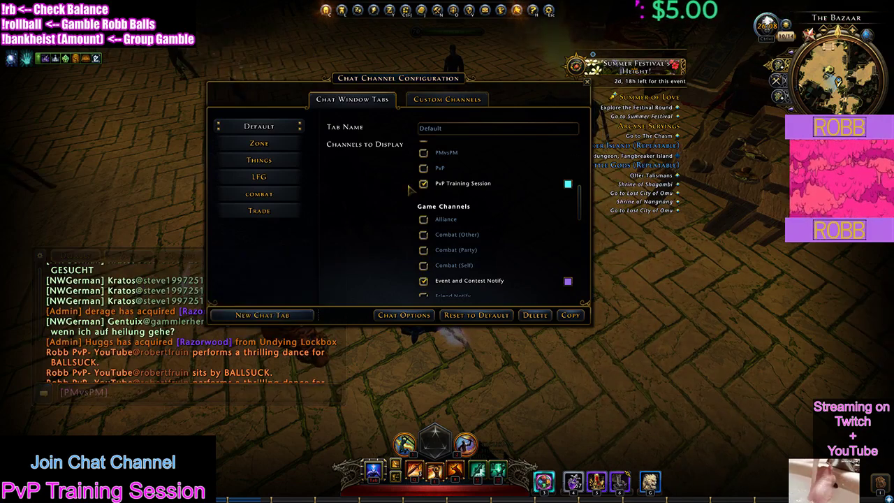
scroll(410, 189, up, 5)
scroll(433, 197, down, 5)
scroll(438, 200, down, 5)
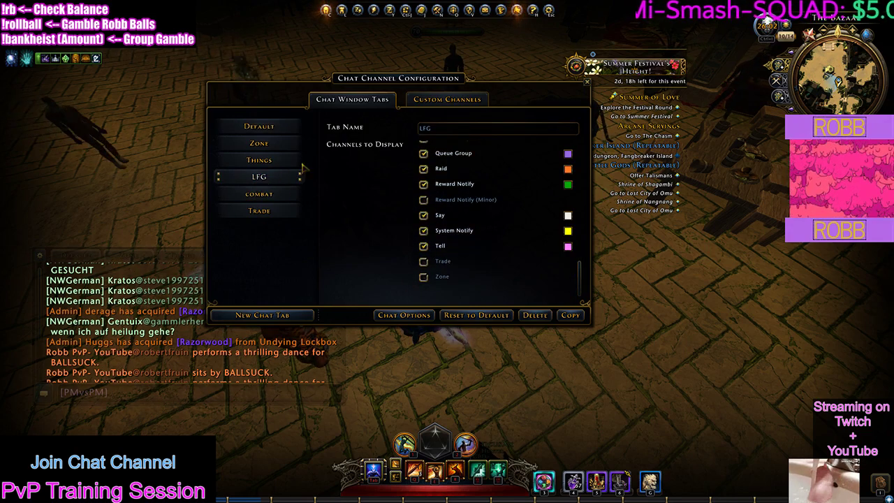
Remove BID UP, BID_Zerg and Calling for pvp from the LFG tab.
scroll(438, 191, up, 5)
scroll(428, 233, up, 10)
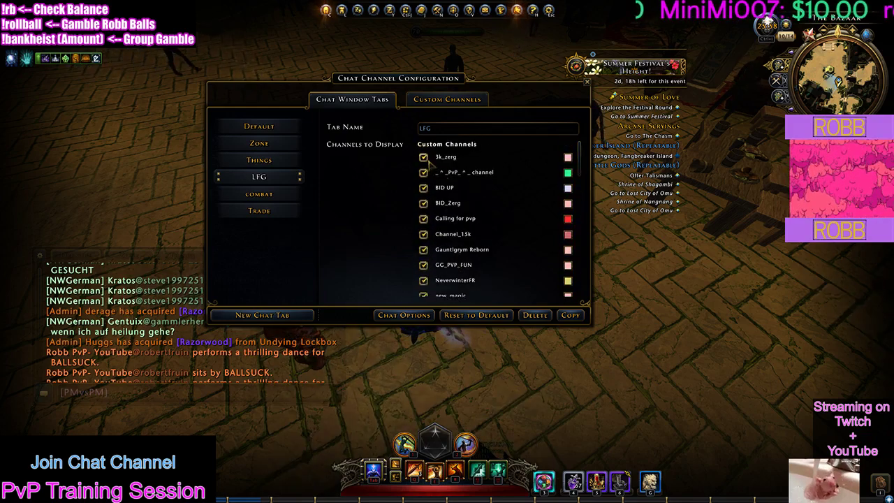
click(423, 187)
click(423, 202)
click(423, 218)
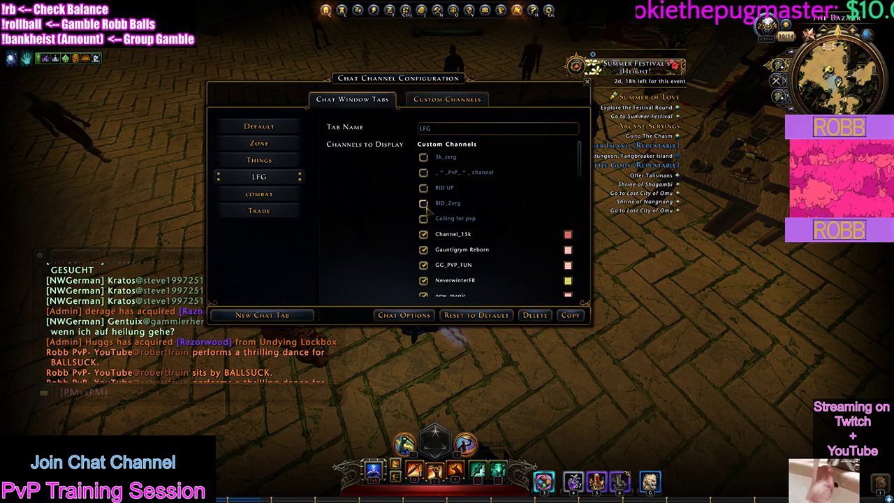
Remove _PvP_ and PvP from the combat tab and widen the chat window to show Trade.
click(272, 193)
click(423, 171)
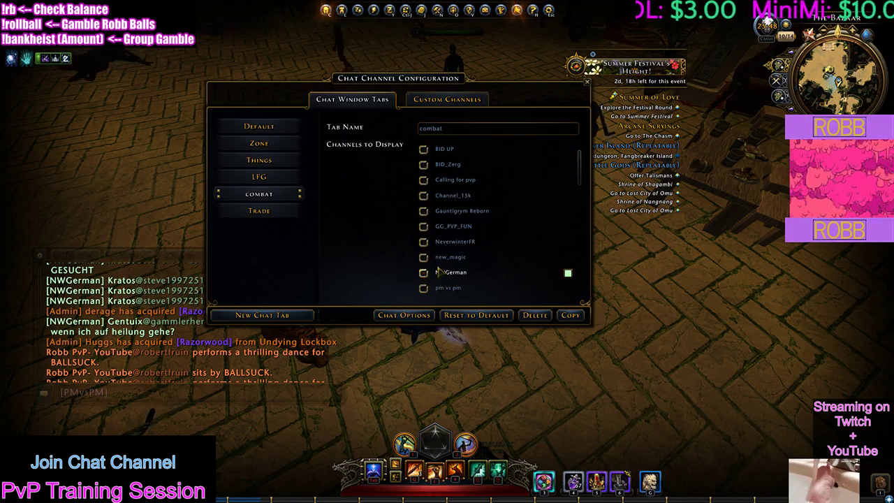
scroll(454, 258, down, 4)
click(423, 213)
scroll(426, 217, down, 1)
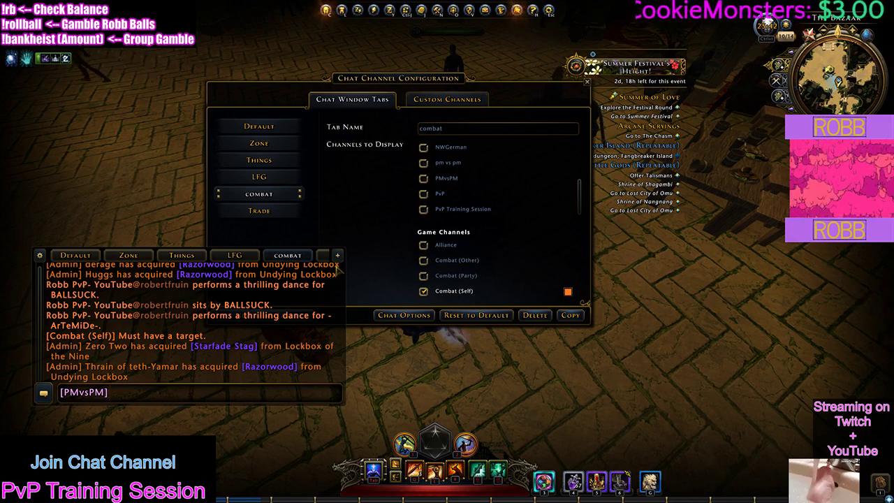
drag(343, 266, 379, 264)
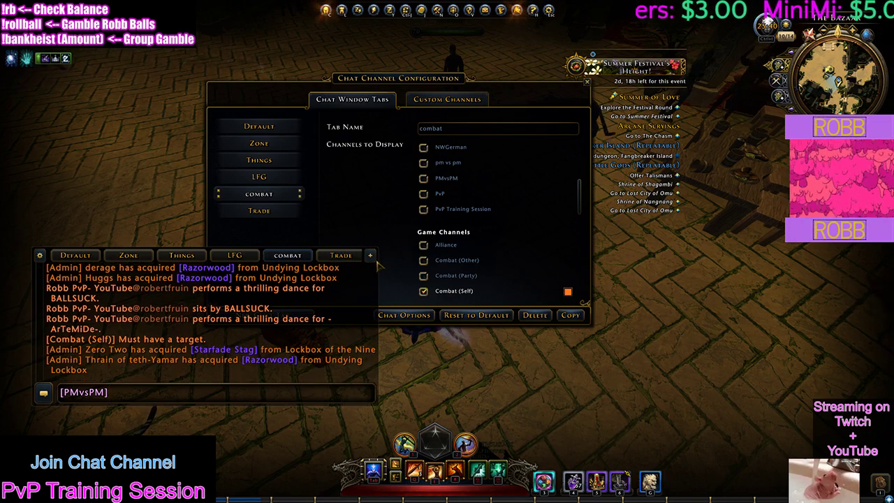
Show the Trade chat tab, review the combat channel list, then close the configuration with Escape.
click(340, 256)
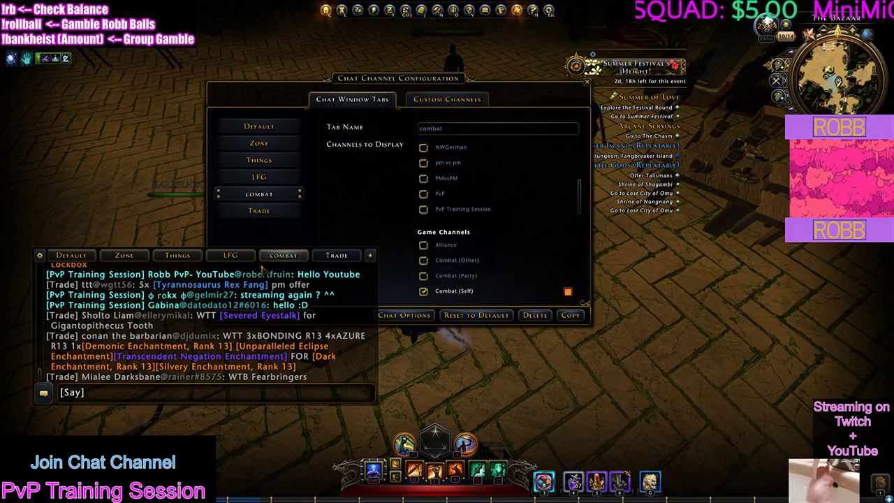
click(391, 174)
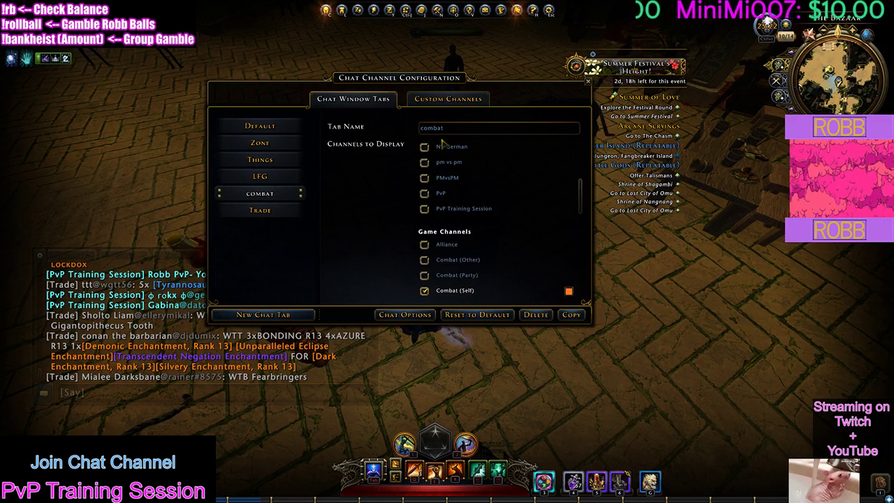
scroll(480, 215, down, 4)
scroll(480, 215, up, 3)
scroll(462, 252, down, 6)
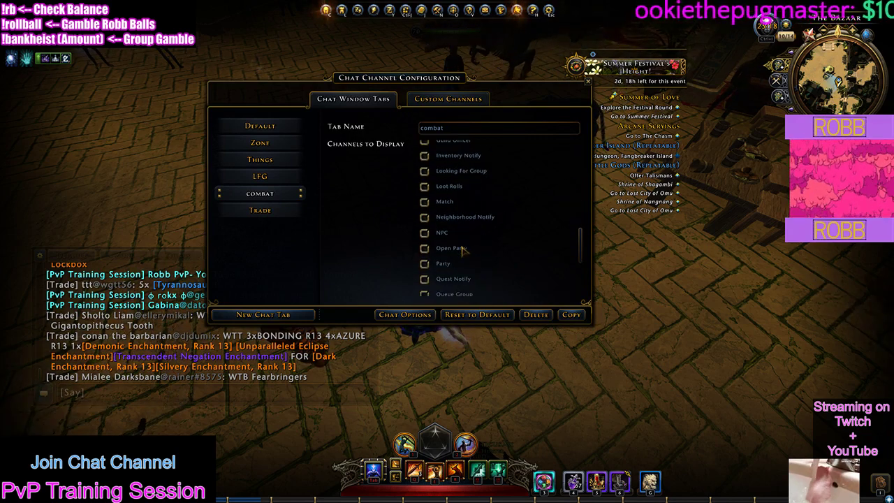
scroll(462, 252, up, 10)
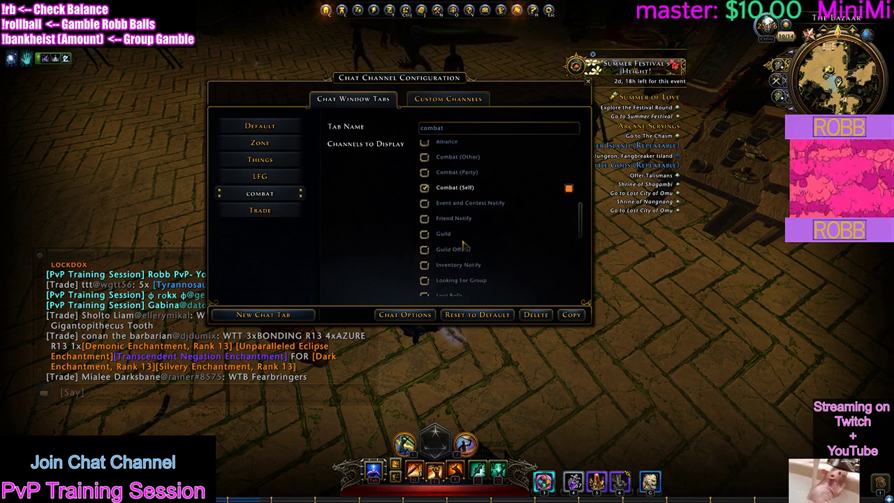
scroll(462, 241, up, 1)
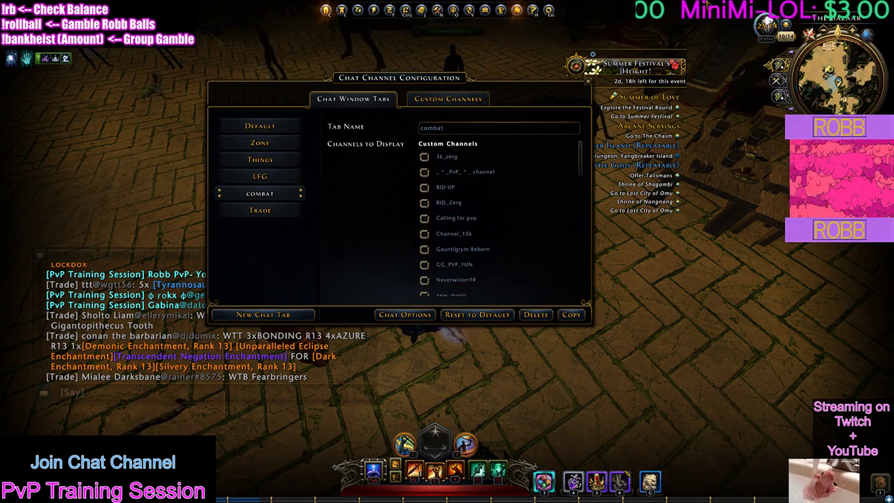
key(Escape)
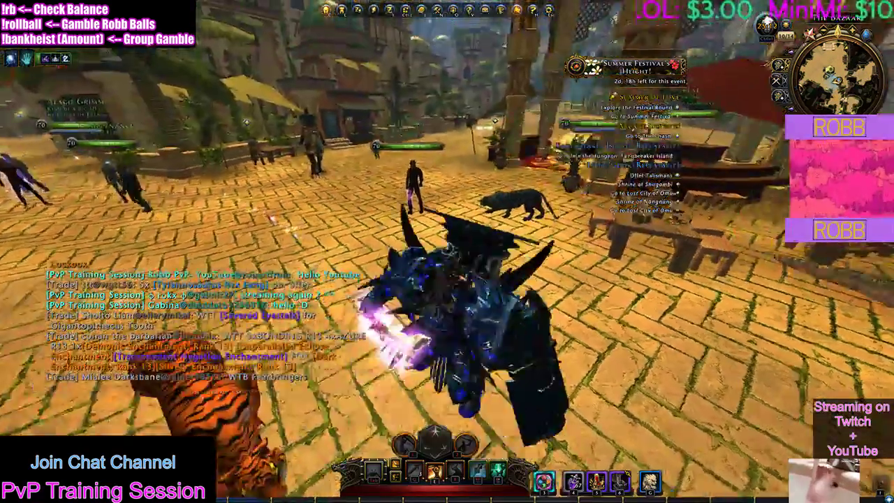
key(w)
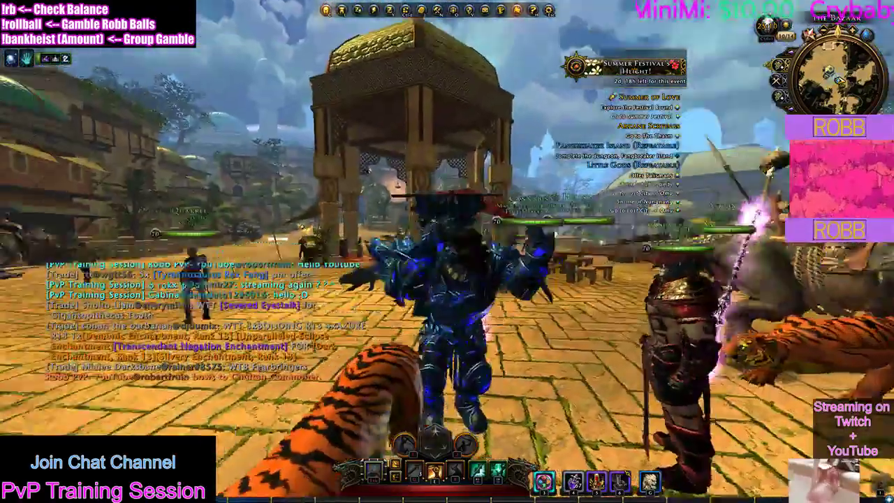